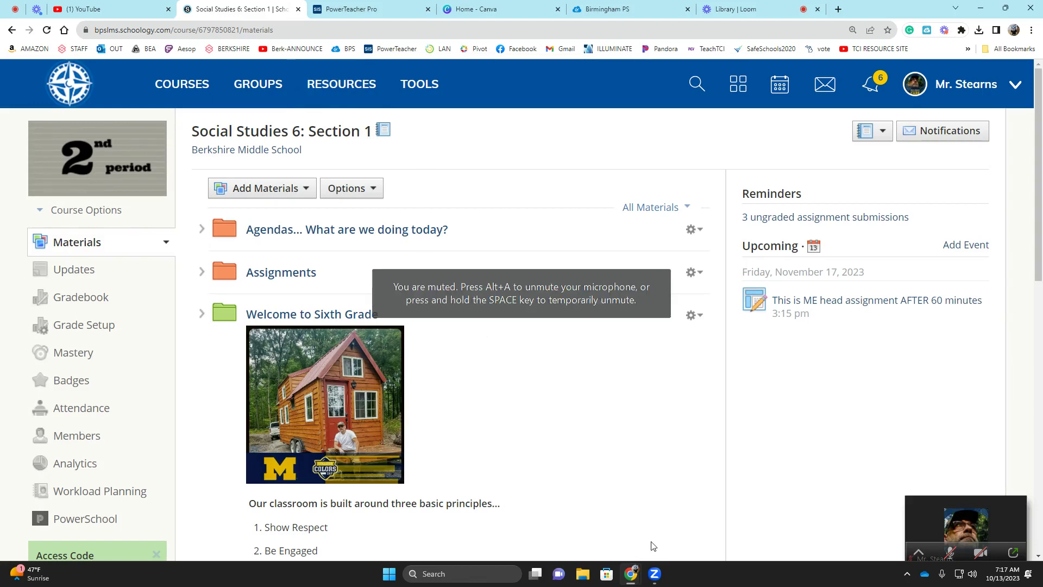
Step: Open the TeachTCI program content for History Alive! The Ancient and Medieval Worlds (MI Edition)
{"action": "left_click_drag", "start_coordinate": [937, 506], "coordinate": [935, 508]}
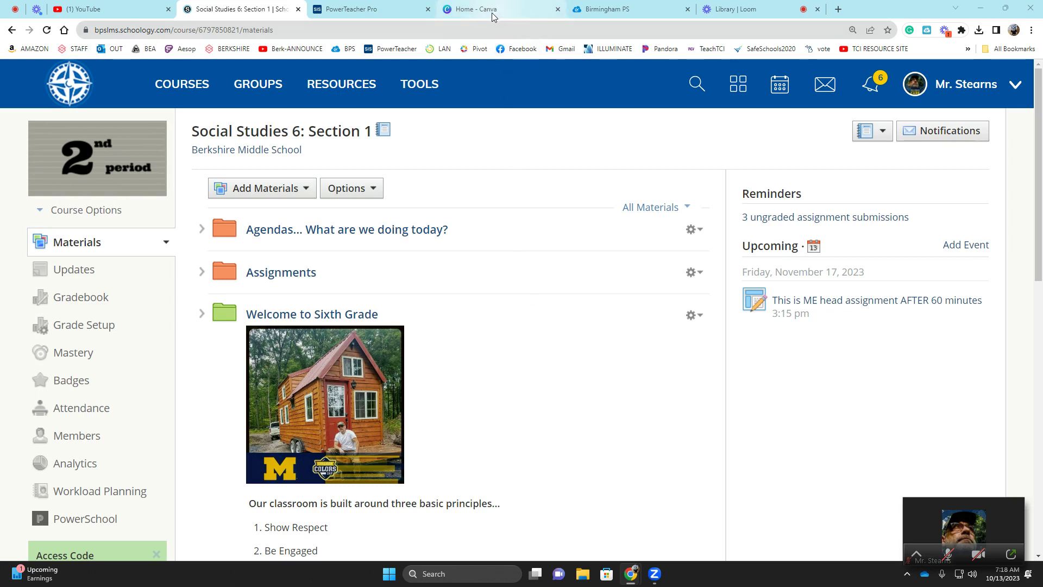
{"action": "mouse_move", "coordinate": [495, 12]}
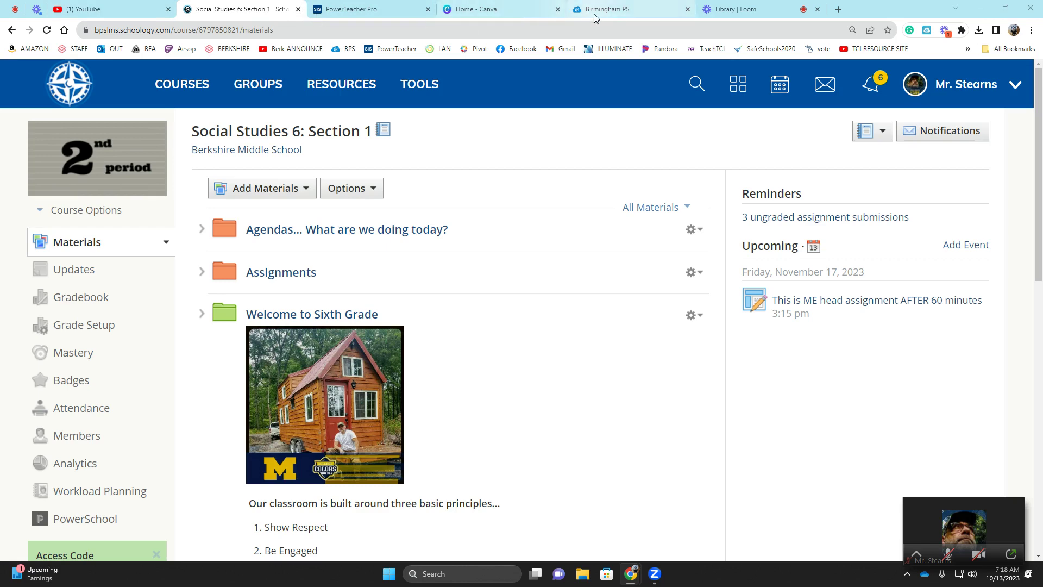
{"action": "left_click", "coordinate": [572, 12]}
{"action": "left_click", "coordinate": [352, 217]}
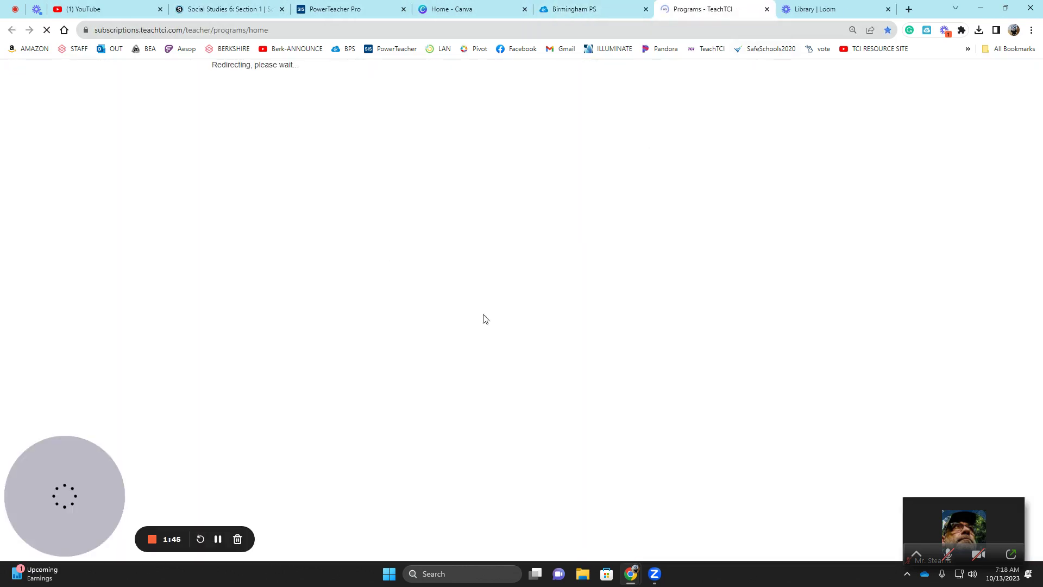
{"action": "left_click", "coordinate": [243, 462]}
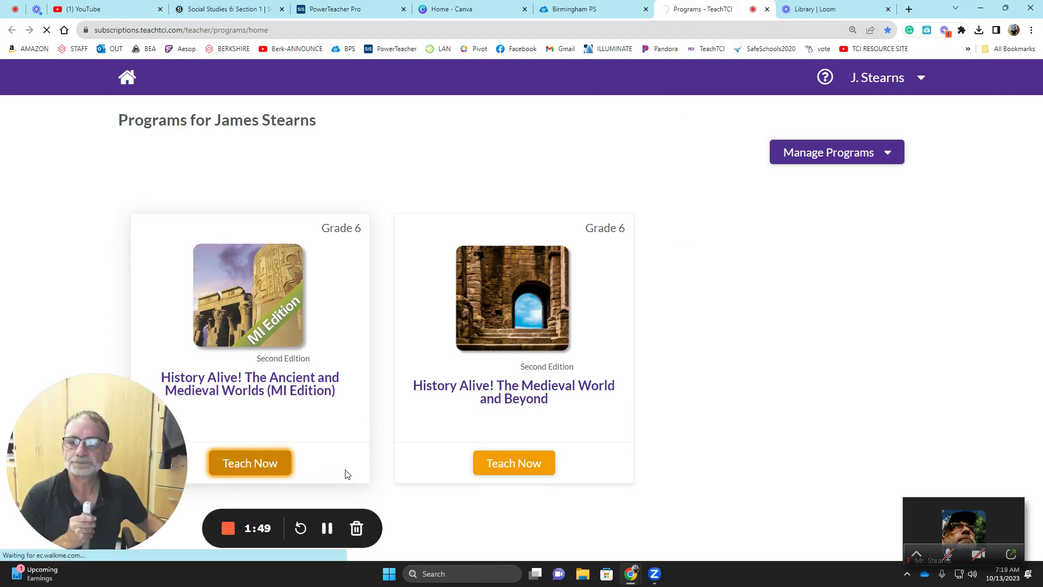
{"action": "left_click", "coordinate": [259, 461]}
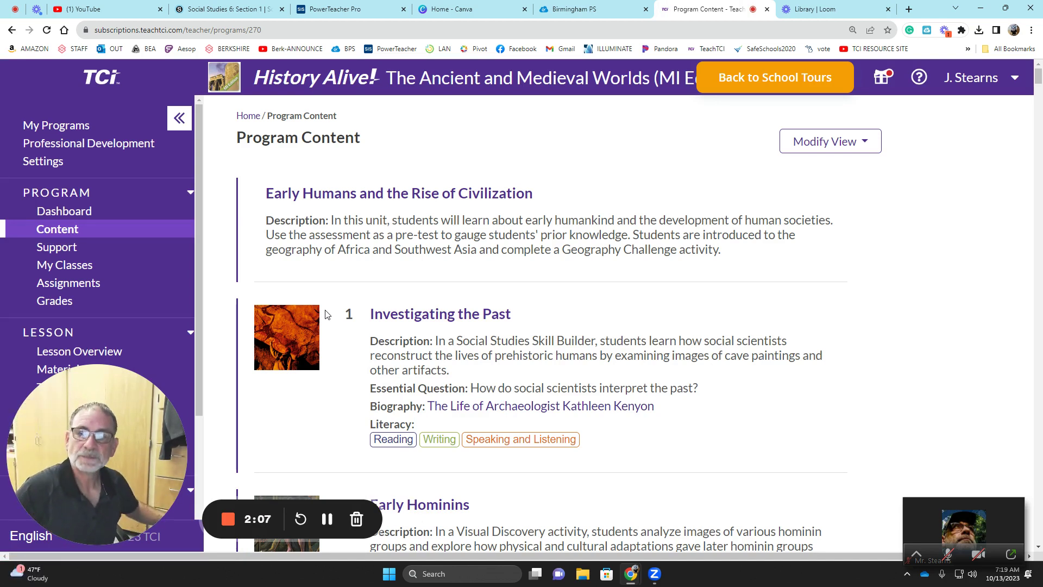
{"action": "scroll", "coordinate": [401, 333], "scroll_direction": "down", "scroll_amount": 10}
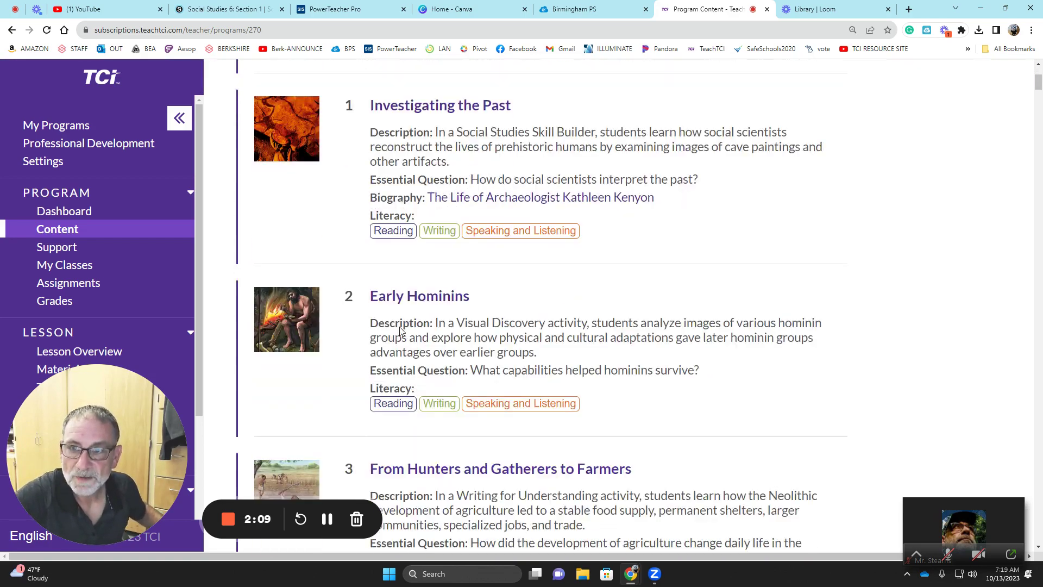
{"action": "scroll", "coordinate": [400, 332], "scroll_direction": "down", "scroll_amount": 20}
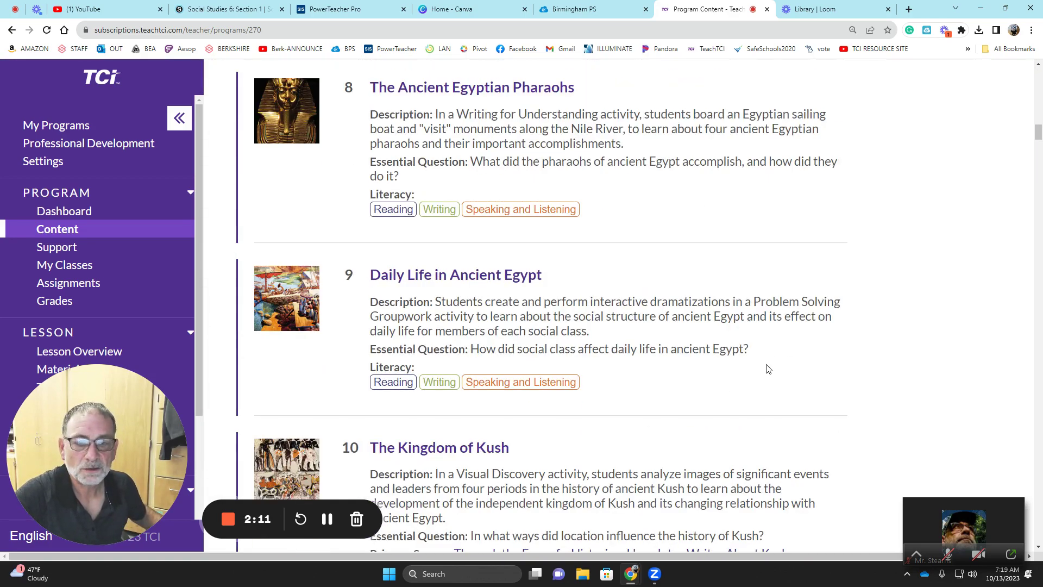
{"action": "scroll", "coordinate": [863, 397], "scroll_direction": "down", "scroll_amount": 20}
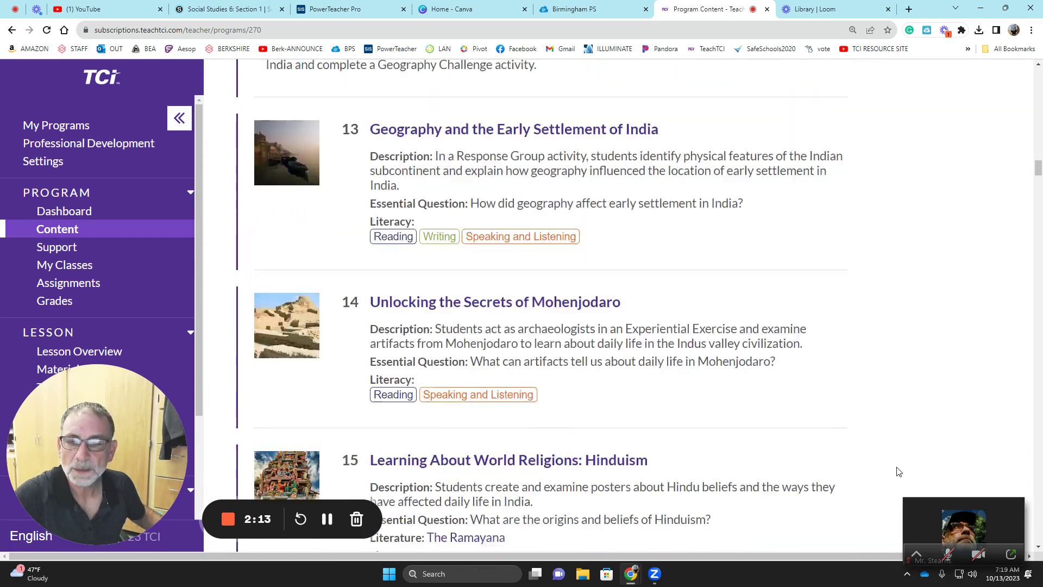
{"action": "scroll", "coordinate": [898, 471], "scroll_direction": "down", "scroll_amount": 16}
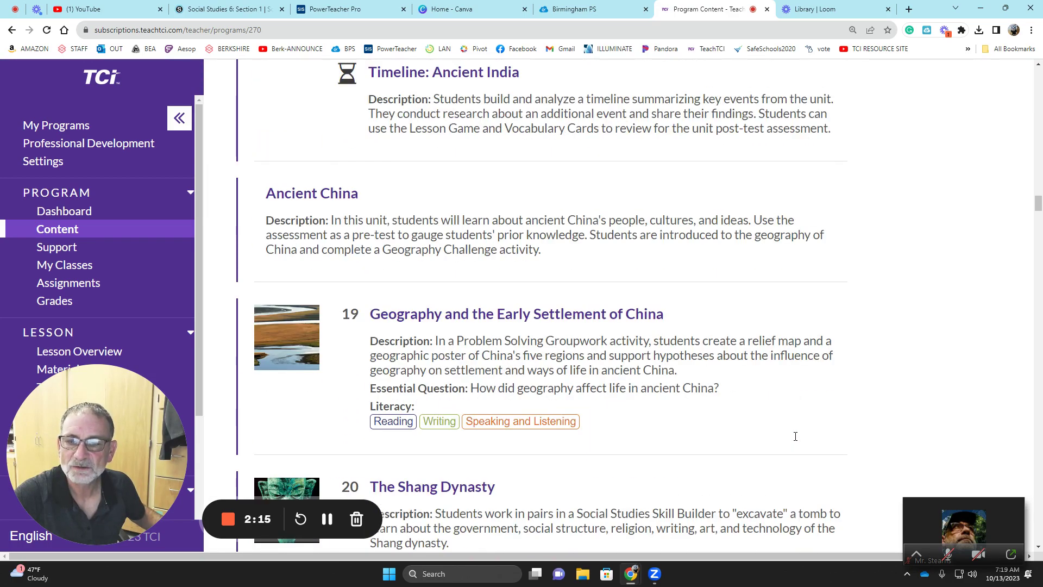
{"action": "scroll", "coordinate": [795, 440], "scroll_direction": "down", "scroll_amount": 16}
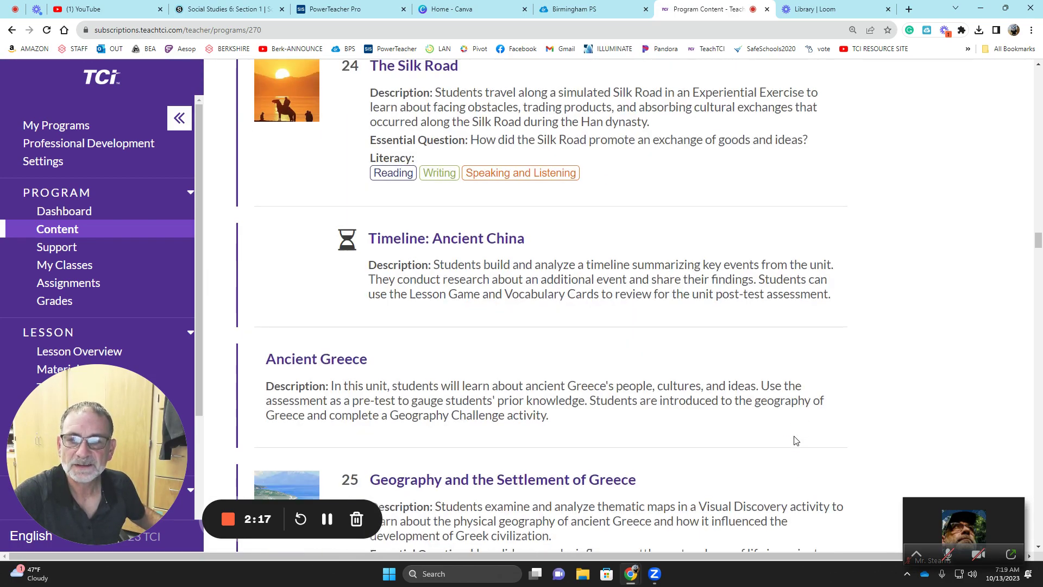
{"action": "scroll", "coordinate": [796, 440], "scroll_direction": "down", "scroll_amount": 5}
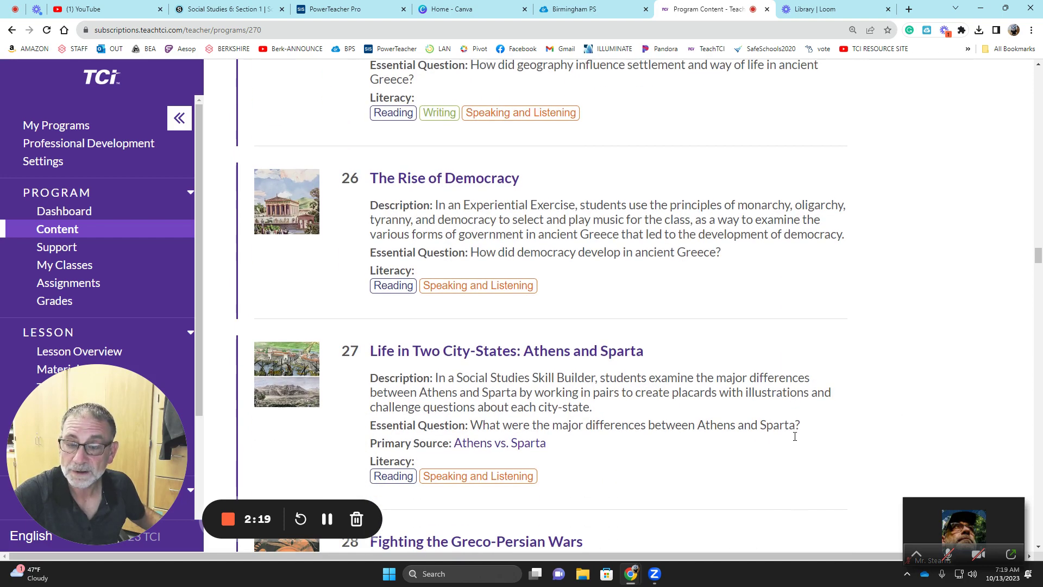
{"action": "scroll", "coordinate": [796, 440], "scroll_direction": "down", "scroll_amount": 5}
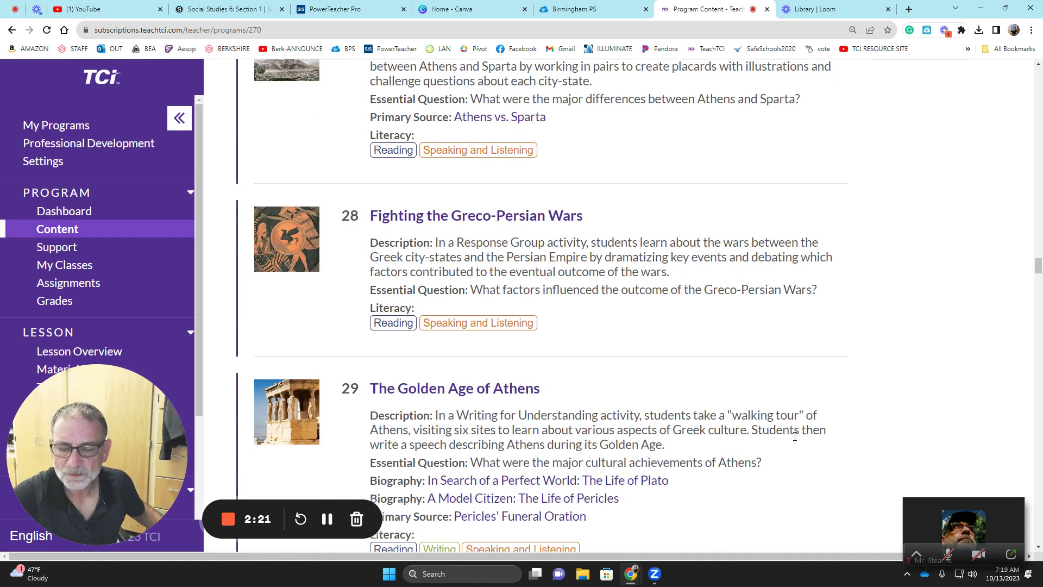
{"action": "scroll", "coordinate": [794, 438], "scroll_direction": "down", "scroll_amount": 3}
{"action": "scroll", "coordinate": [795, 437], "scroll_direction": "up", "scroll_amount": 3}
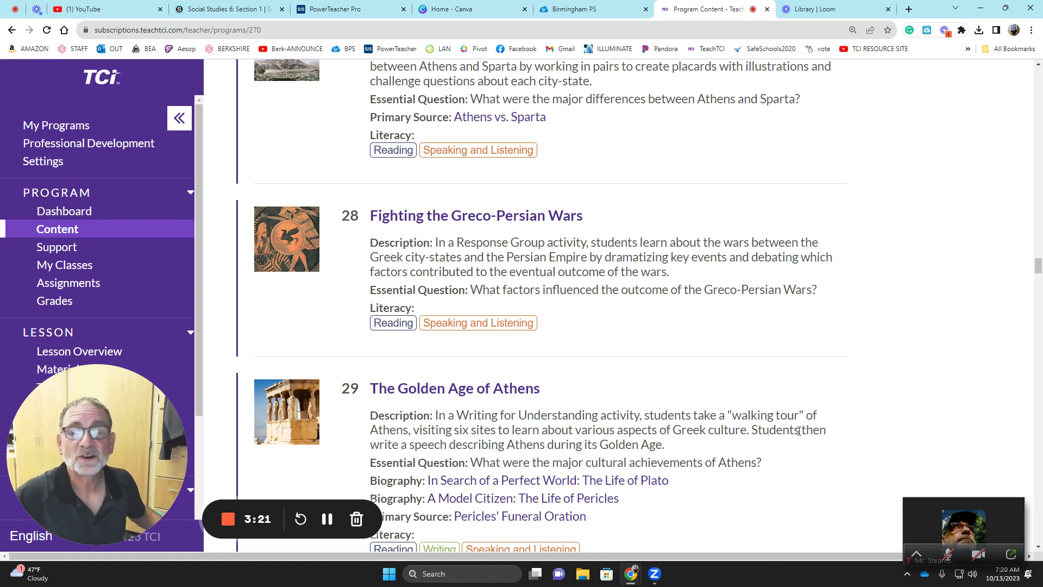
Step: Scroll the Program Content list down to the Islam in Medieval Times unit, starting at lesson 45
{"action": "scroll", "coordinate": [790, 380], "scroll_direction": "down", "scroll_amount": 1}
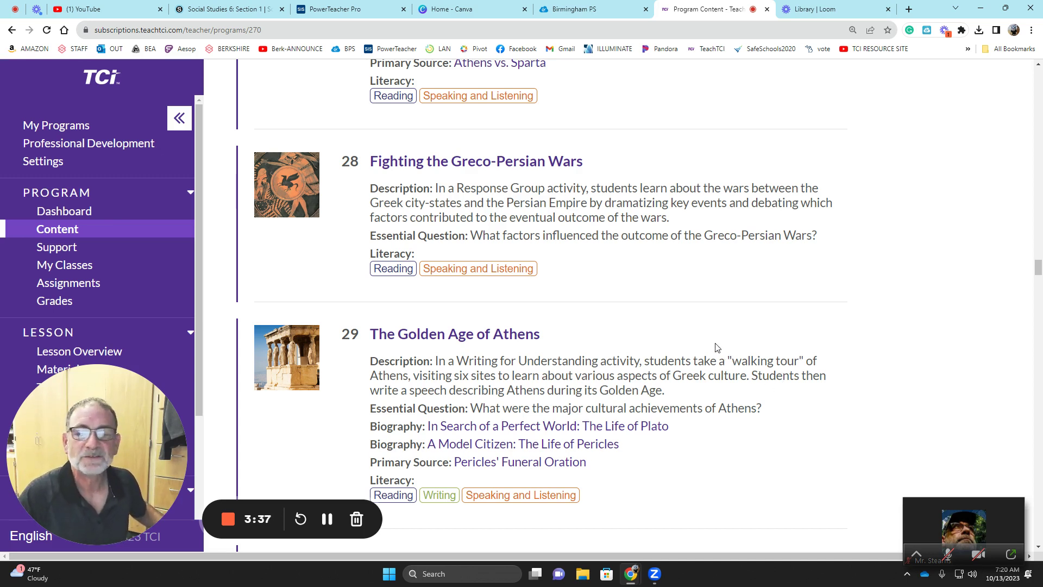
{"action": "scroll", "coordinate": [716, 348], "scroll_direction": "down", "scroll_amount": 12}
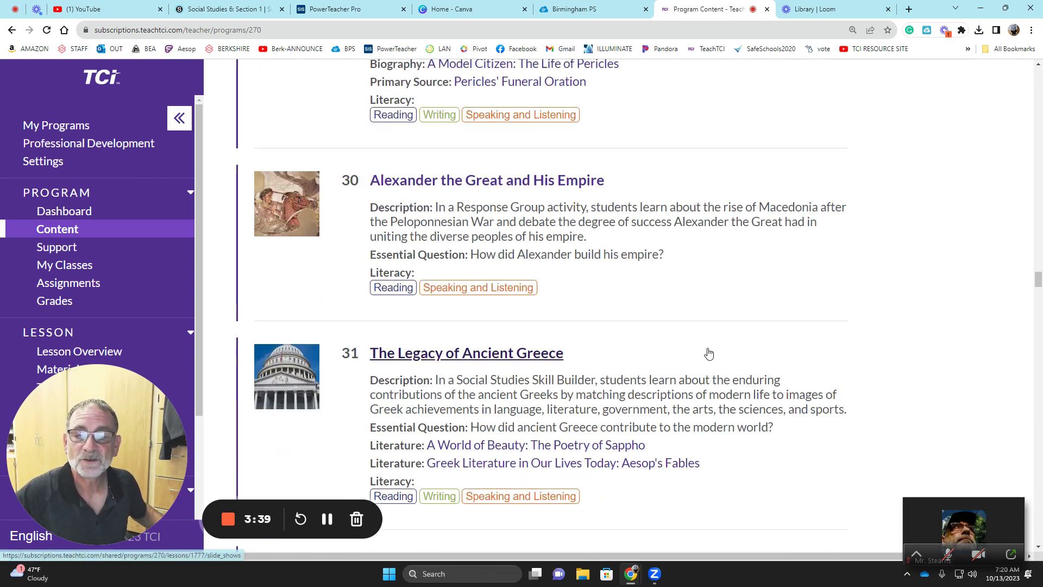
{"action": "scroll", "coordinate": [705, 370], "scroll_direction": "down", "scroll_amount": 20}
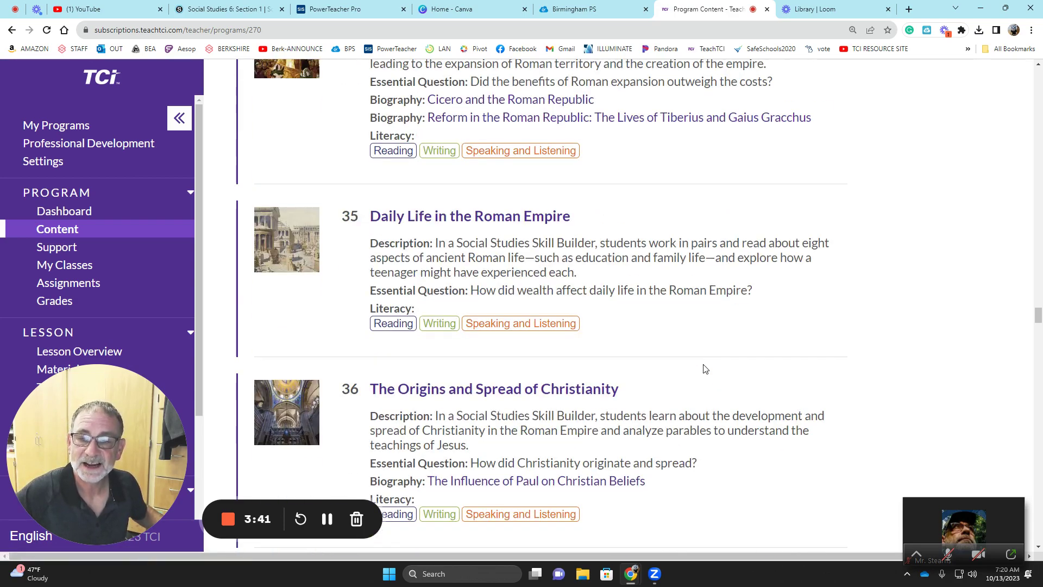
{"action": "scroll", "coordinate": [705, 370], "scroll_direction": "down", "scroll_amount": 20}
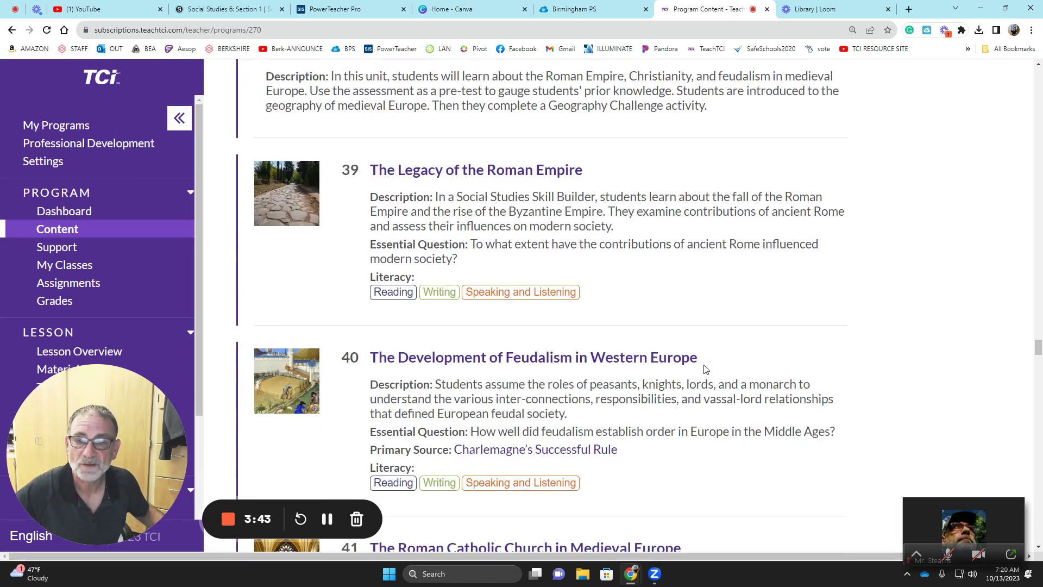
{"action": "scroll", "coordinate": [705, 369], "scroll_direction": "down", "scroll_amount": 18}
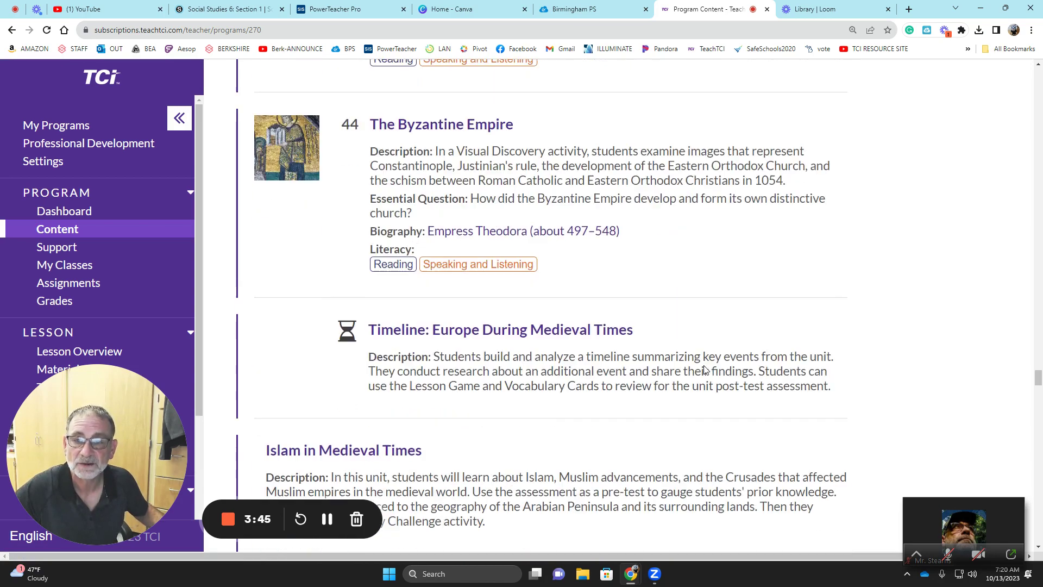
{"action": "scroll", "coordinate": [705, 365], "scroll_direction": "down", "scroll_amount": 2}
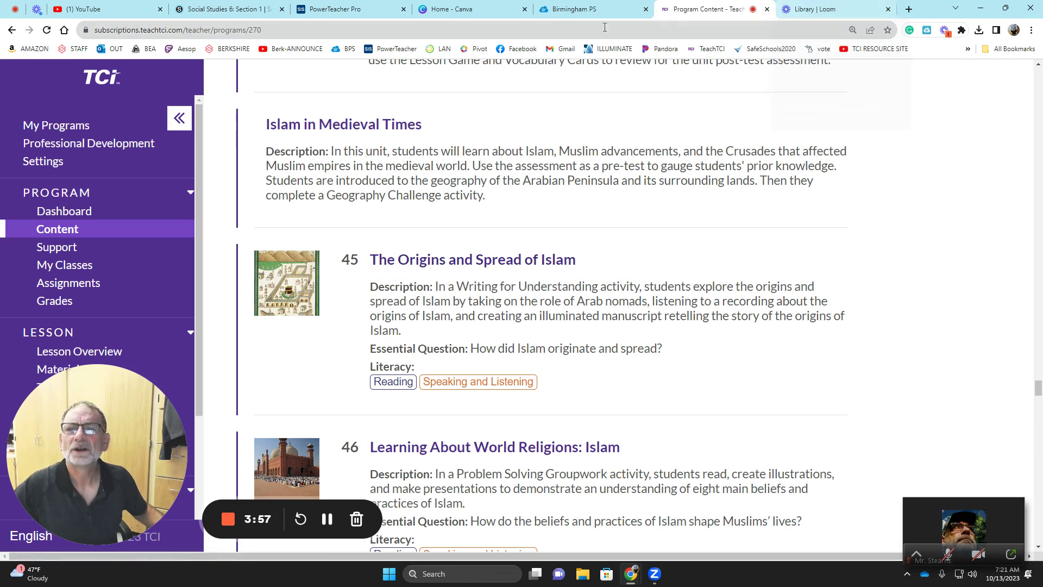
Step: Open the 10-page Watercolor Islamic design and browse its title, vocabulary and Arabia map pages
{"action": "left_click", "coordinate": [472, 9]}
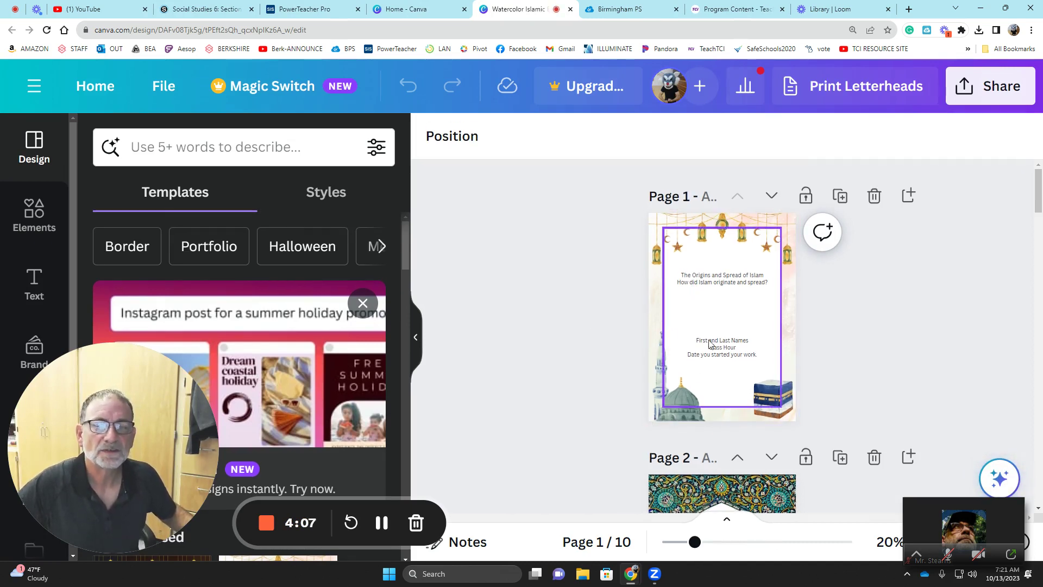
{"action": "scroll", "coordinate": [711, 374], "scroll_direction": "down", "scroll_amount": 5}
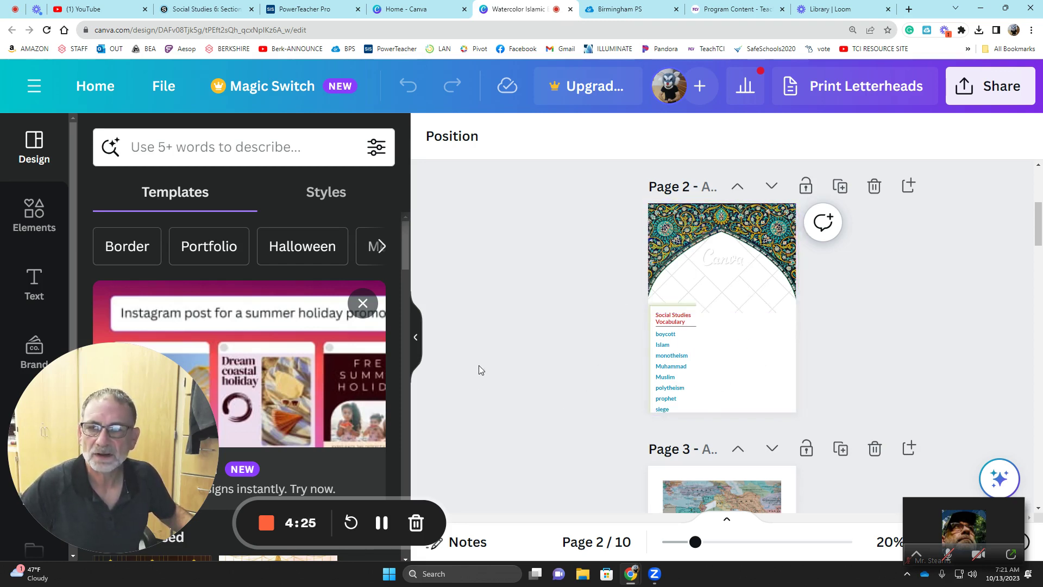
{"action": "left_click_drag", "start_coordinate": [175, 415], "coordinate": [287, 351]}
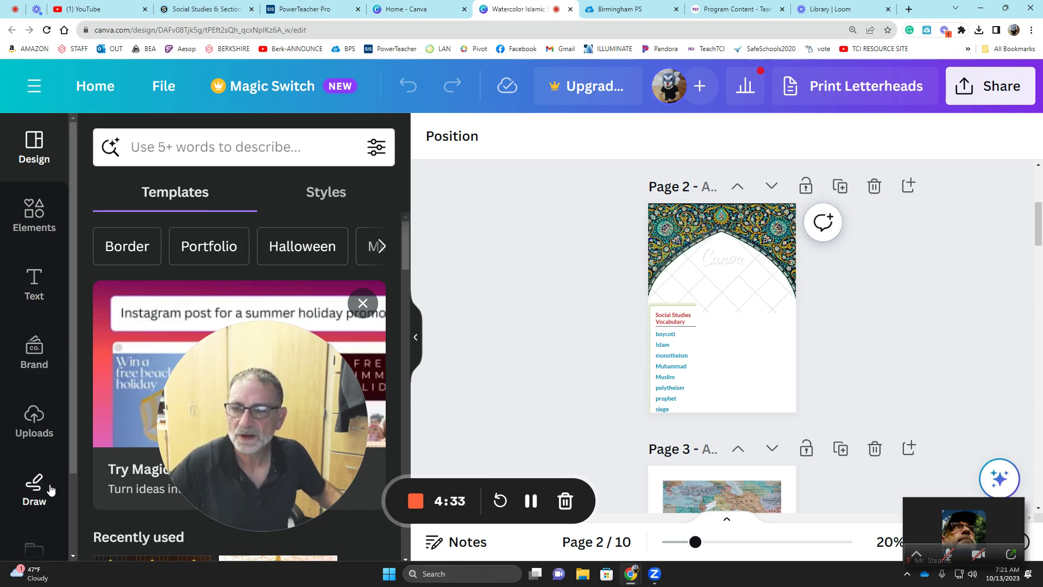
{"action": "left_click_drag", "start_coordinate": [295, 428], "coordinate": [392, 176]}
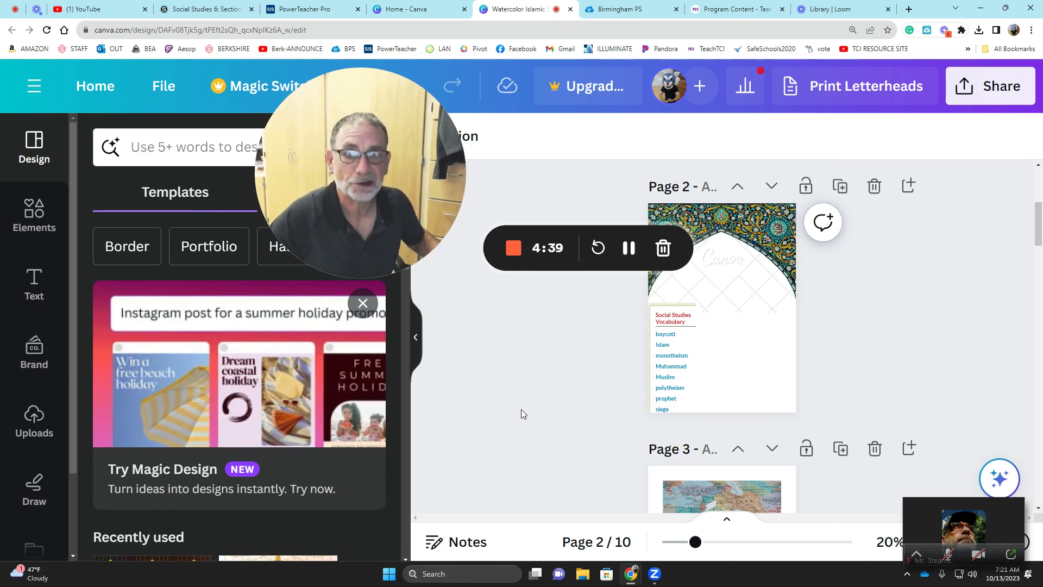
{"action": "scroll", "coordinate": [699, 372], "scroll_direction": "down", "scroll_amount": 2}
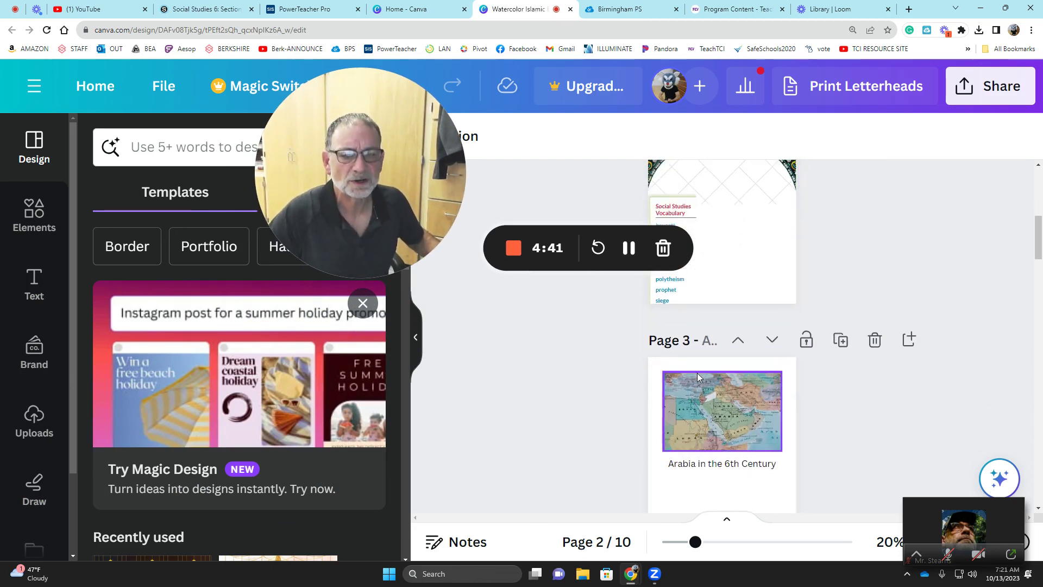
{"action": "scroll", "coordinate": [712, 269], "scroll_direction": "up", "scroll_amount": 3}
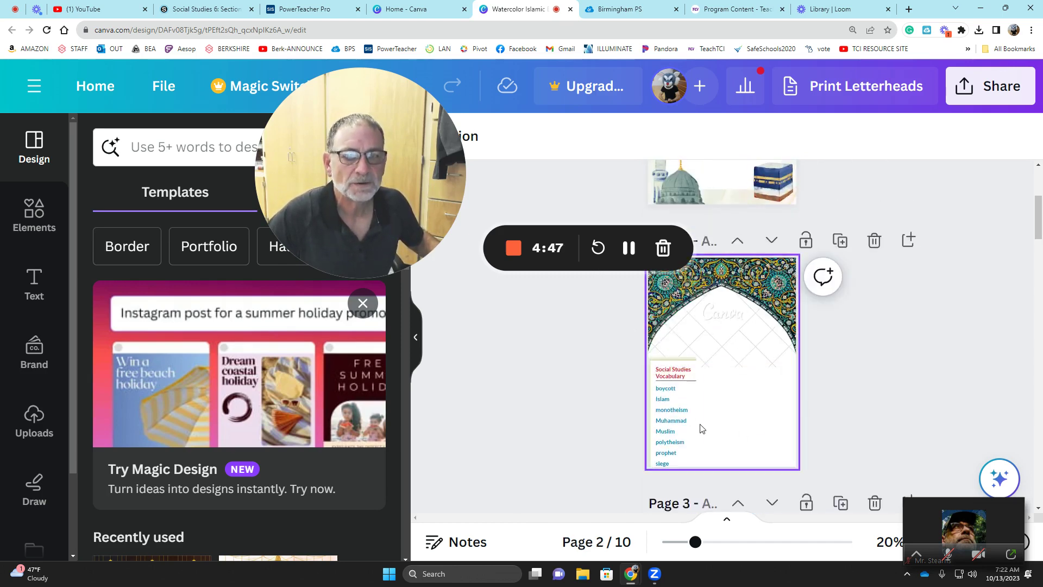
{"action": "scroll", "coordinate": [697, 391], "scroll_direction": "up", "scroll_amount": 4}
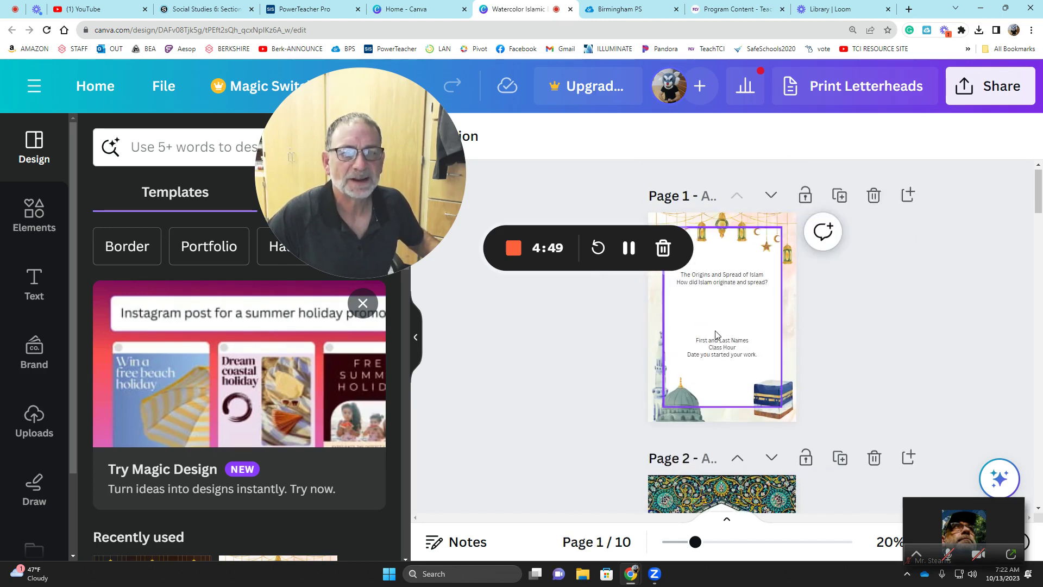
{"action": "scroll", "coordinate": [702, 425], "scroll_direction": "down", "scroll_amount": 6}
{"action": "scroll", "coordinate": [702, 425], "scroll_direction": "down", "scroll_amount": 3}
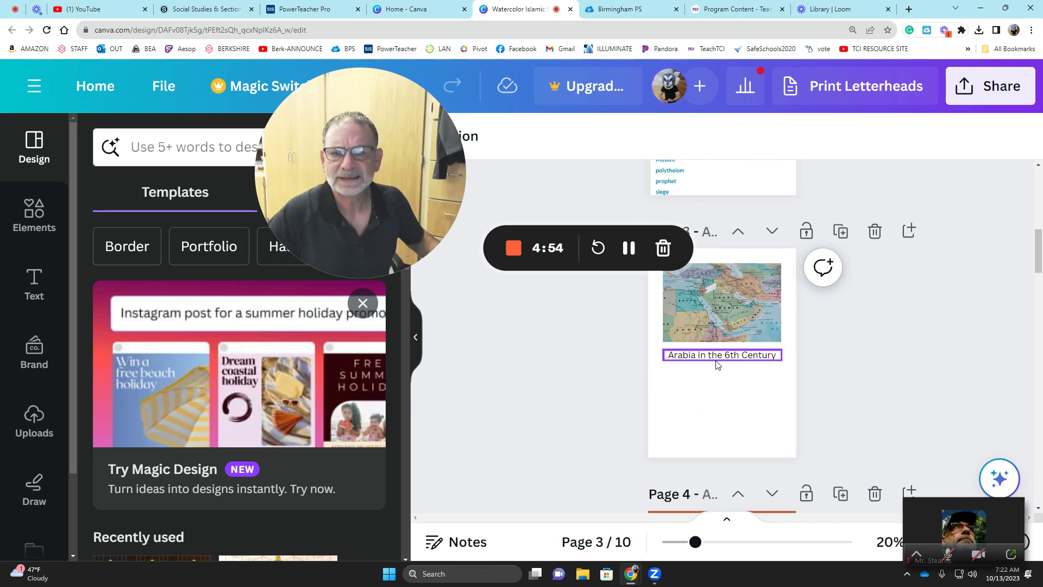
{"action": "scroll", "coordinate": [716, 365], "scroll_direction": "down", "scroll_amount": 5}
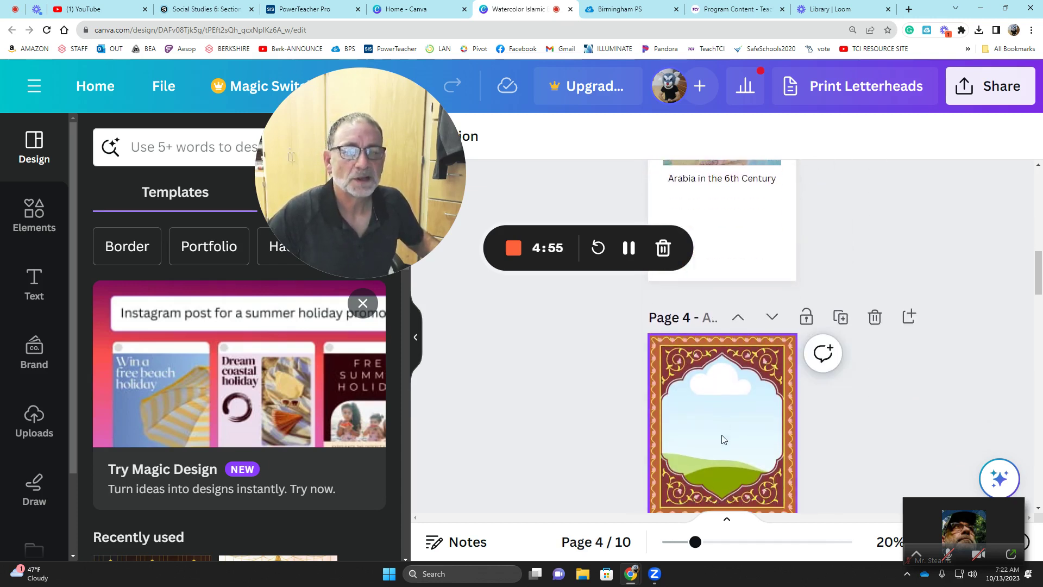
{"action": "scroll", "coordinate": [716, 382], "scroll_direction": "up", "scroll_amount": 2}
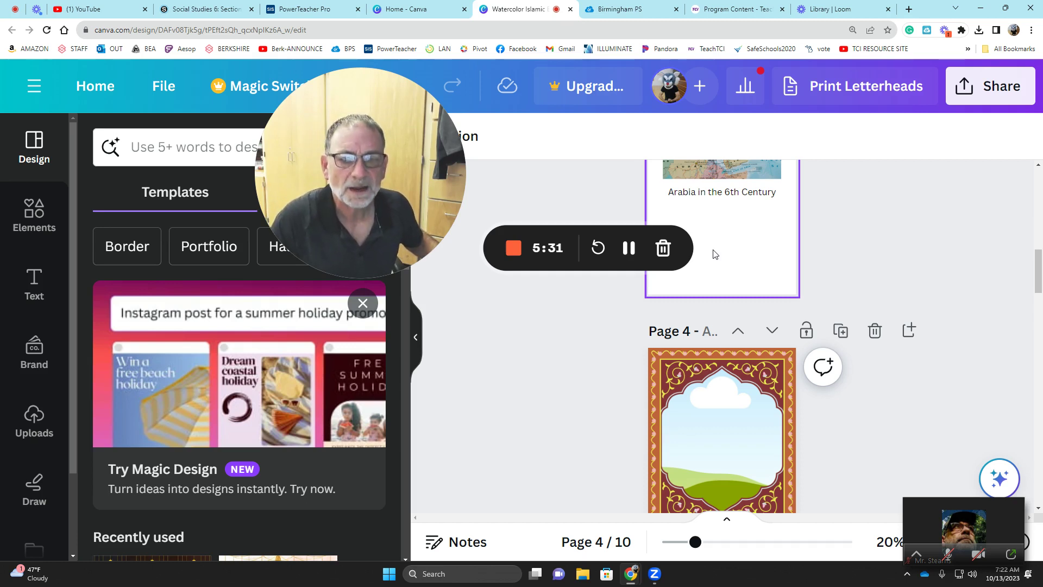
{"action": "scroll", "coordinate": [715, 255], "scroll_direction": "down", "scroll_amount": 2}
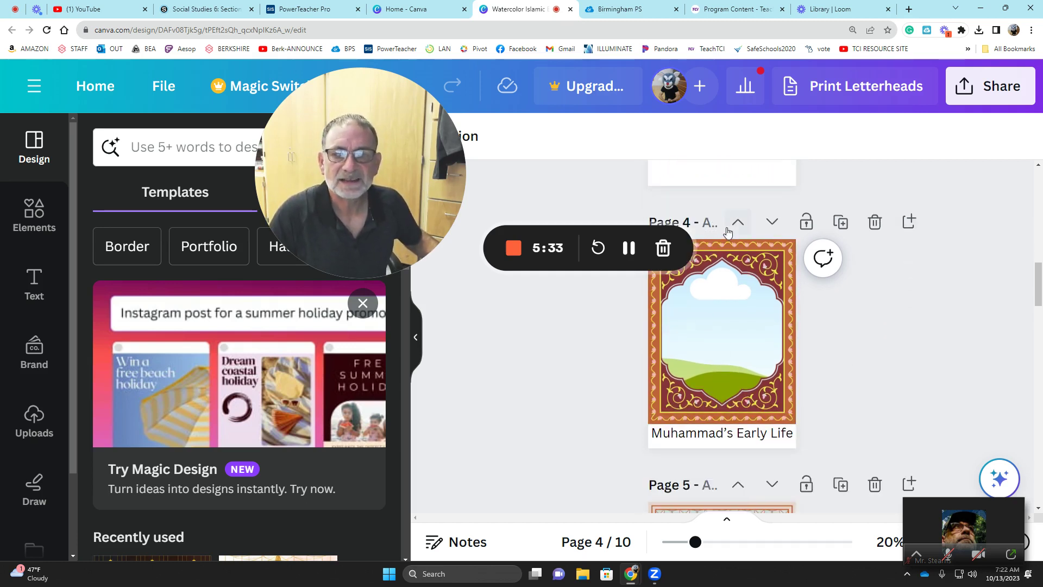
{"action": "scroll", "coordinate": [731, 374], "scroll_direction": "down", "scroll_amount": 1}
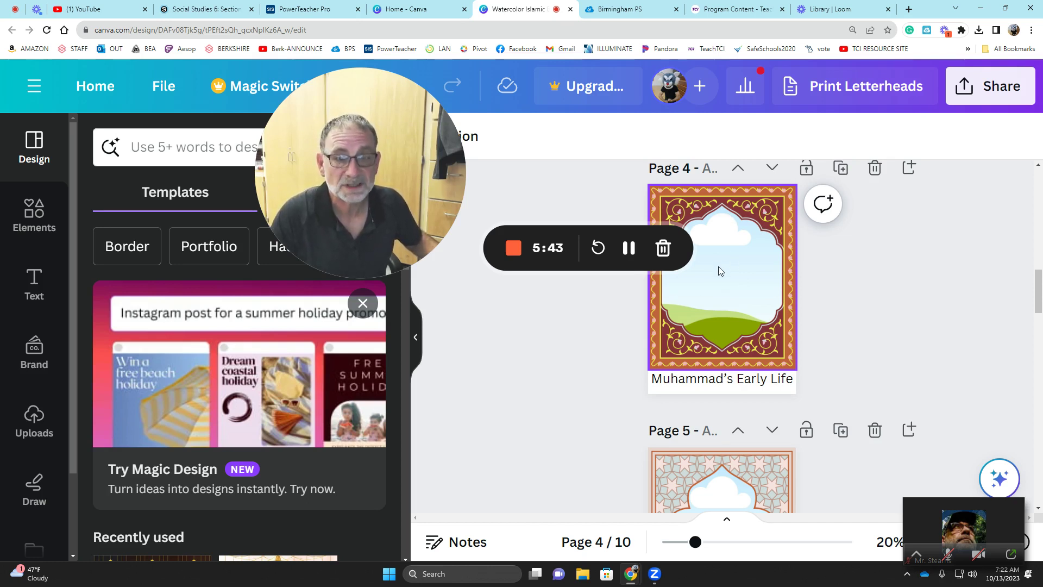
{"action": "scroll", "coordinate": [720, 271], "scroll_direction": "down", "scroll_amount": 1}
{"action": "scroll", "coordinate": [716, 268], "scroll_direction": "down", "scroll_amount": 3}
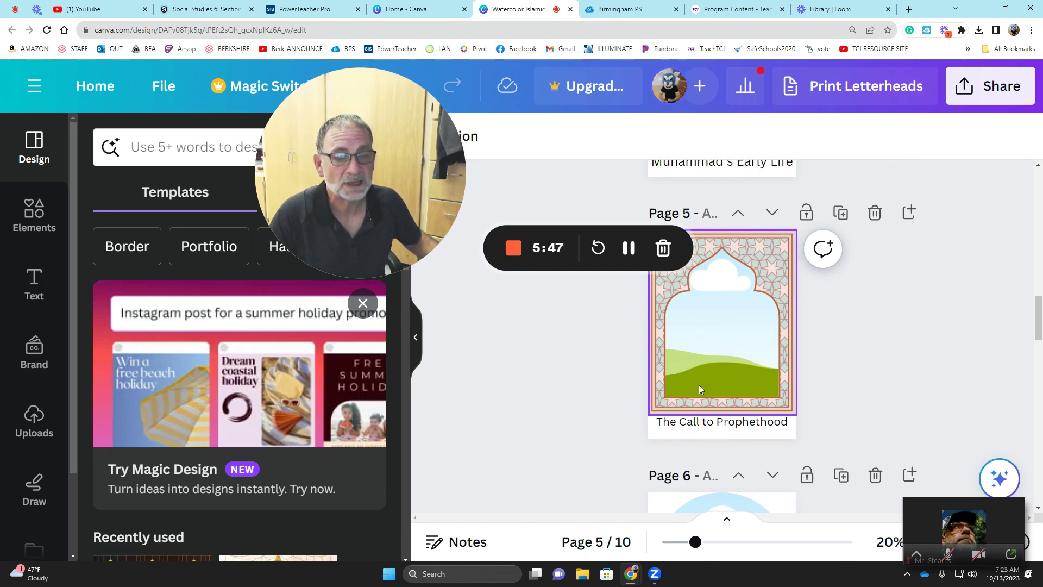
{"action": "scroll", "coordinate": [729, 342], "scroll_direction": "down", "scroll_amount": 5}
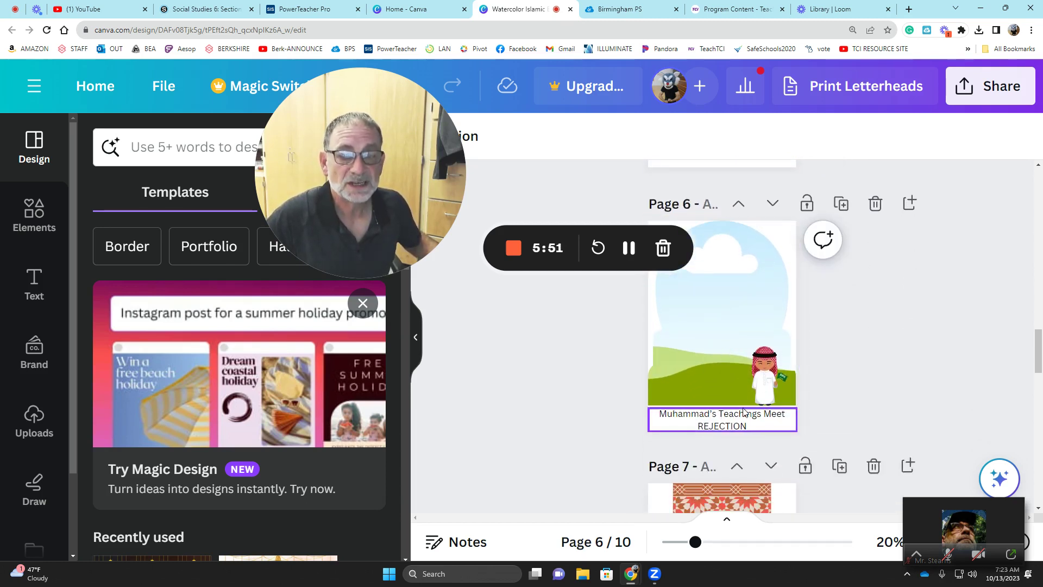
{"action": "scroll", "coordinate": [726, 383], "scroll_direction": "down", "scroll_amount": 3}
{"action": "scroll", "coordinate": [730, 384], "scroll_direction": "down", "scroll_amount": 2}
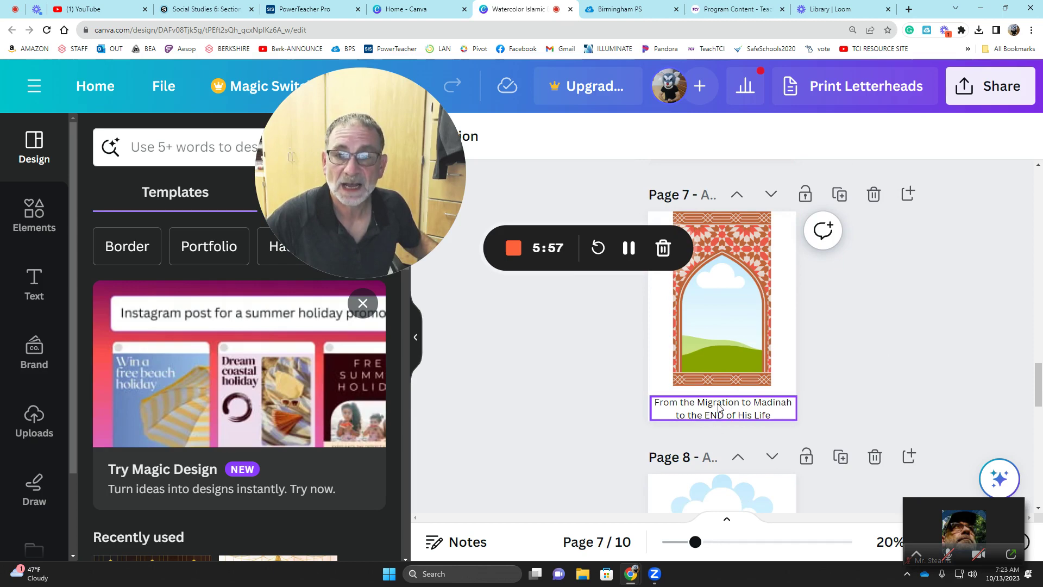
{"action": "scroll", "coordinate": [730, 390], "scroll_direction": "down", "scroll_amount": 4}
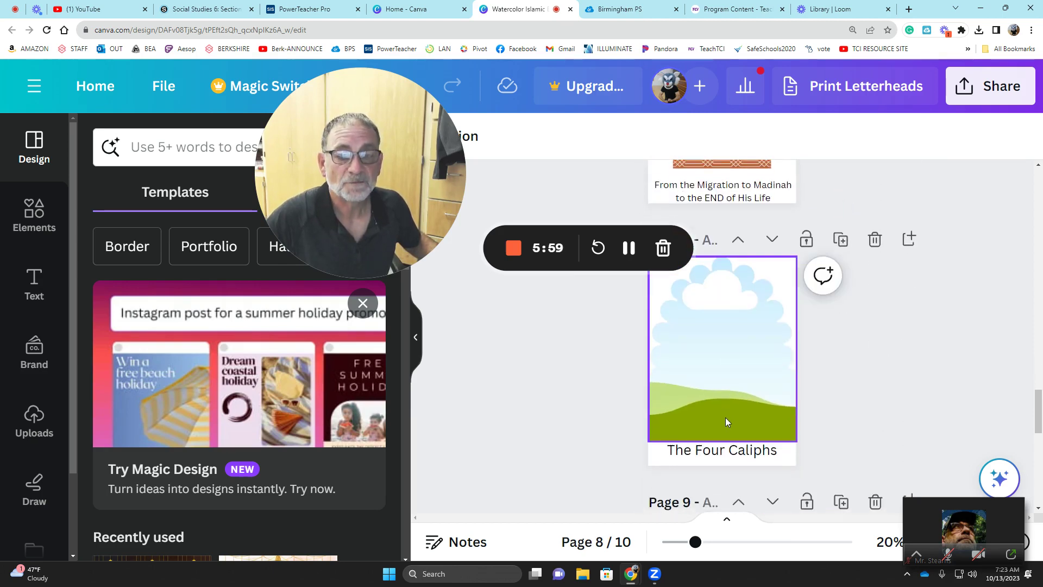
{"action": "scroll", "coordinate": [728, 422], "scroll_direction": "down", "scroll_amount": 7}
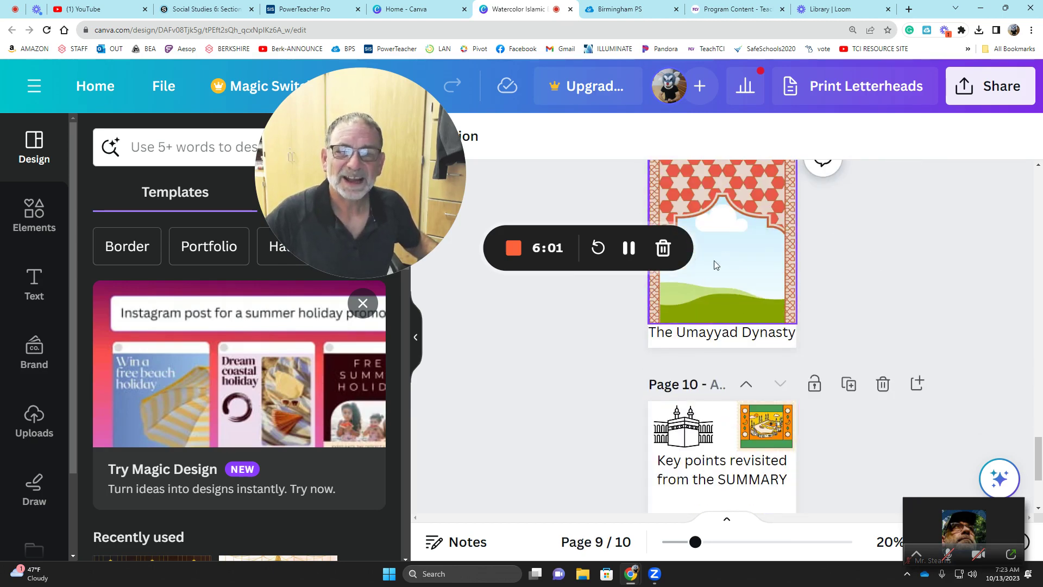
{"action": "scroll", "coordinate": [700, 278], "scroll_direction": "up", "scroll_amount": 2}
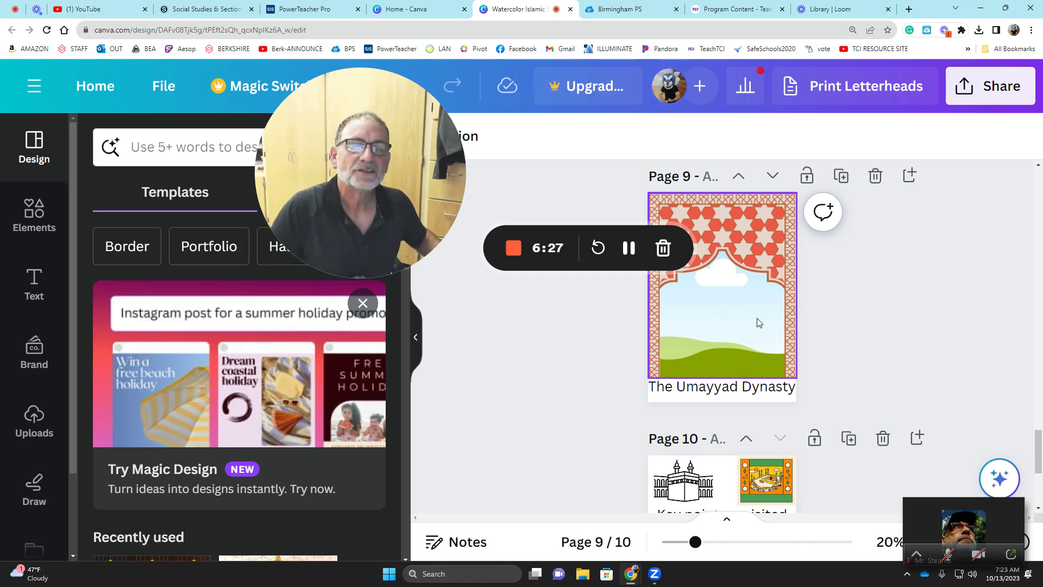
{"action": "scroll", "coordinate": [729, 239], "scroll_direction": "down", "scroll_amount": 1}
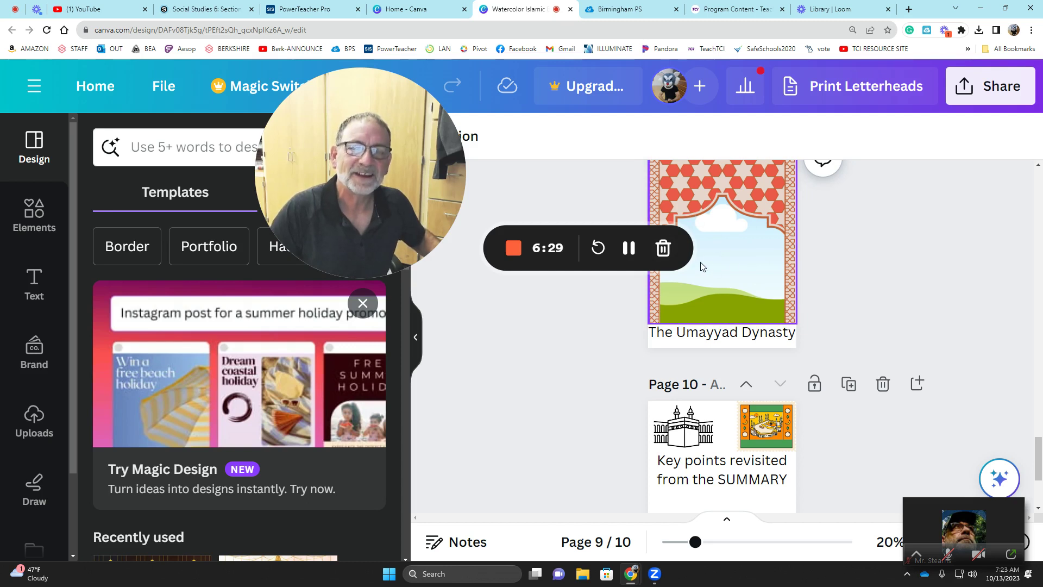
{"action": "scroll", "coordinate": [691, 372], "scroll_direction": "down", "scroll_amount": 2}
{"action": "left_click", "coordinate": [707, 388]}
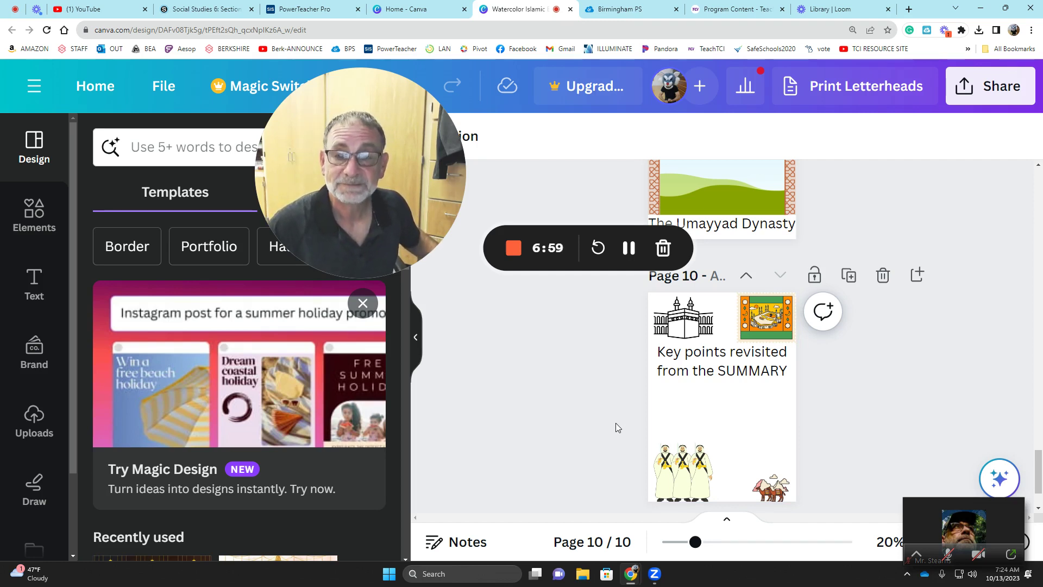
{"action": "scroll", "coordinate": [615, 422], "scroll_direction": "down", "scroll_amount": 3}
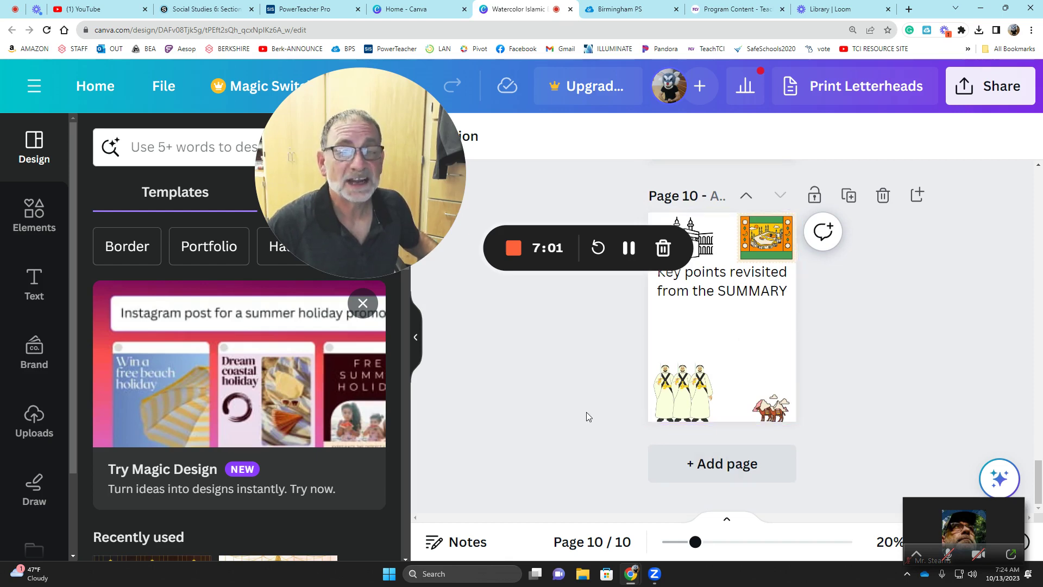
{"action": "scroll", "coordinate": [729, 361], "scroll_direction": "up", "scroll_amount": 3}
{"action": "scroll", "coordinate": [731, 360], "scroll_direction": "up", "scroll_amount": 15}
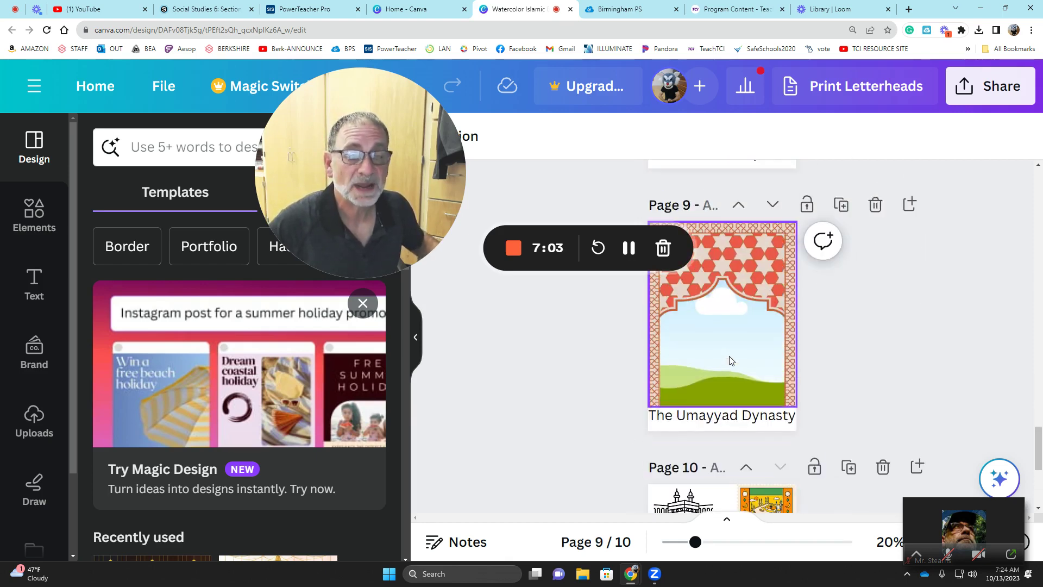
{"action": "scroll", "coordinate": [730, 361], "scroll_direction": "up", "scroll_amount": 15}
{"action": "scroll", "coordinate": [731, 360], "scroll_direction": "up", "scroll_amount": 10}
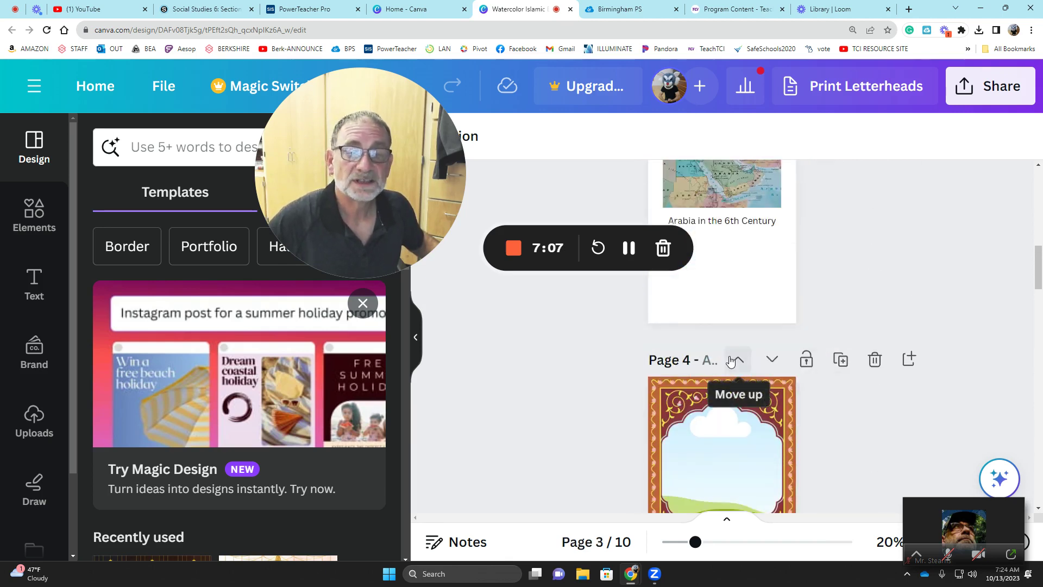
{"action": "scroll", "coordinate": [731, 360], "scroll_direction": "up", "scroll_amount": 5}
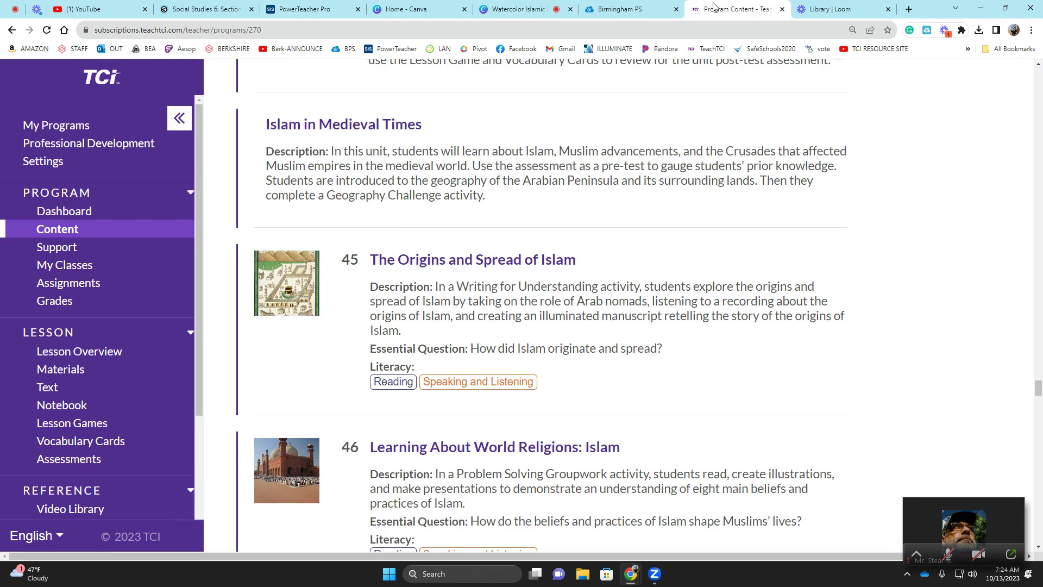
Step: Open the reading text of lesson 45, The Origins and Spread of Islam
{"action": "left_click", "coordinate": [722, 9]}
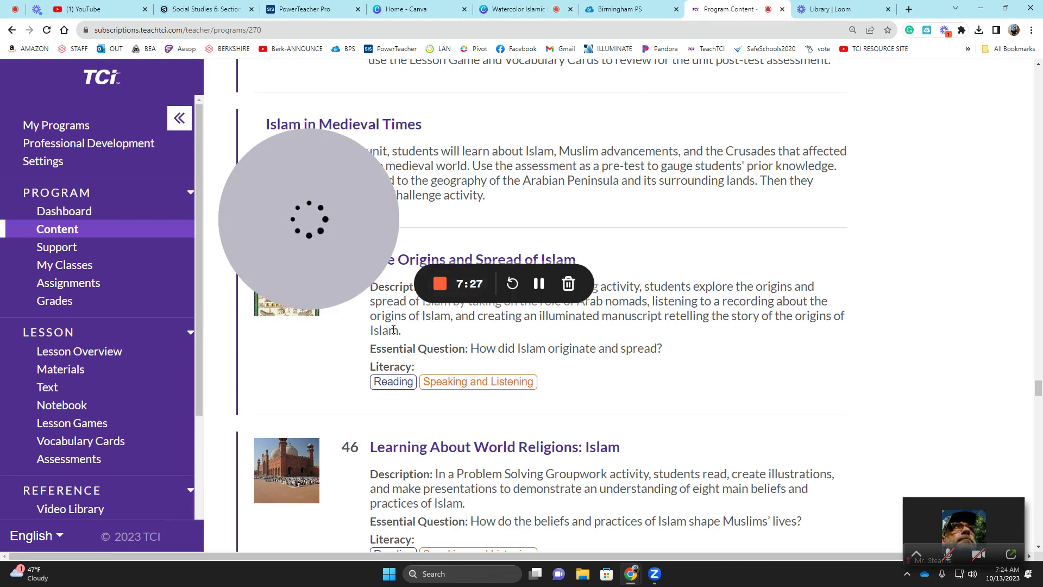
{"action": "left_click", "coordinate": [55, 459]}
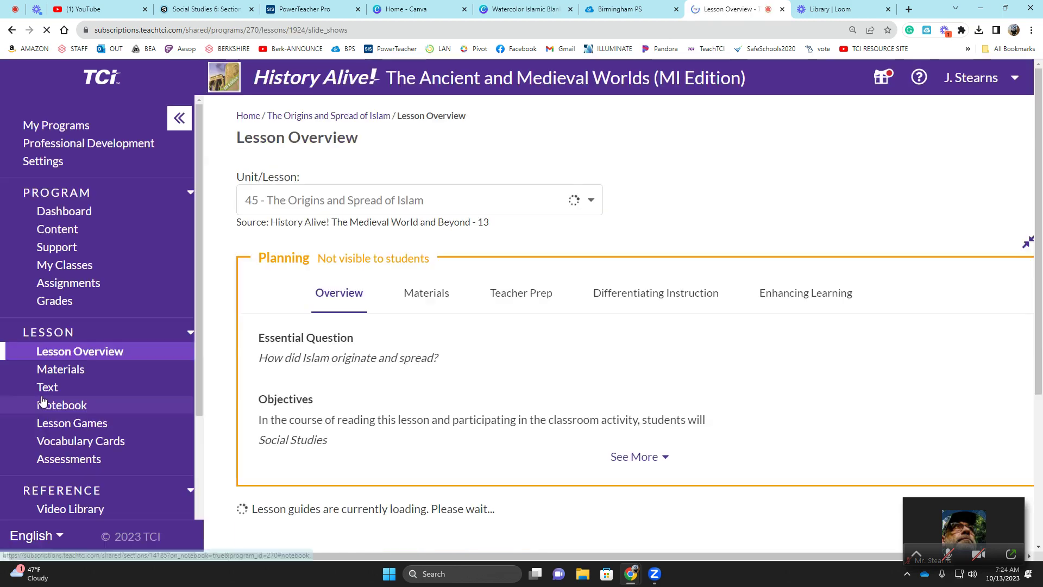
{"action": "left_click", "coordinate": [43, 386]}
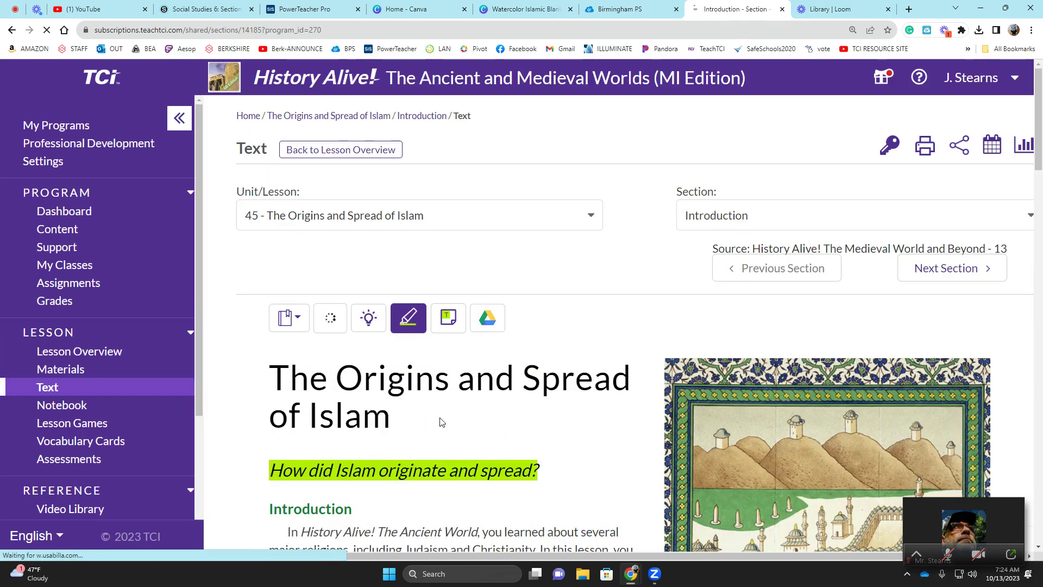
{"action": "scroll", "coordinate": [442, 419], "scroll_direction": "down", "scroll_amount": 1}
Step: Jump to lesson 45's Summary section and read the Lesson Summary
{"action": "left_click", "coordinate": [691, 163]}
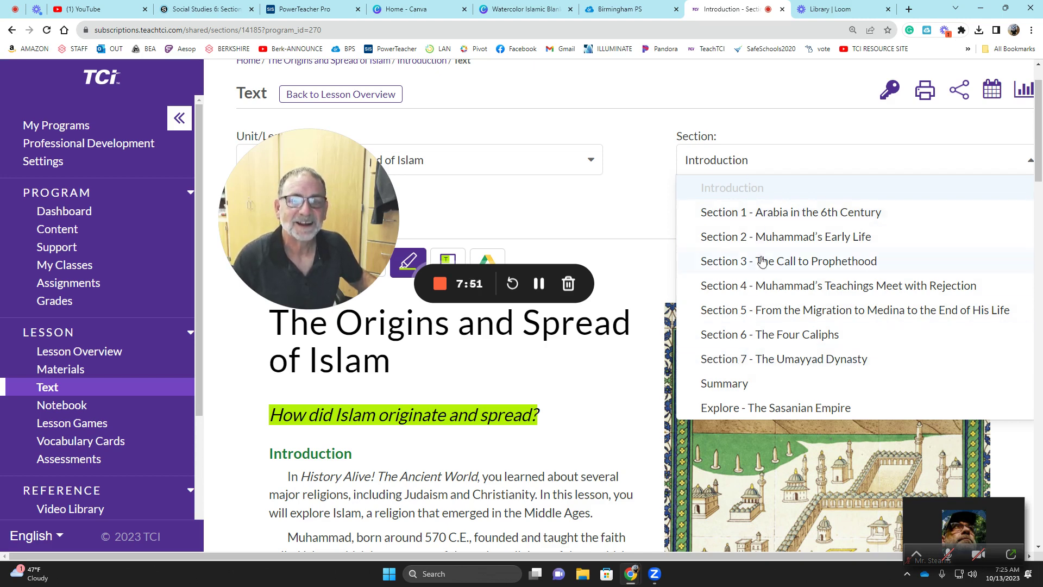
{"action": "left_click", "coordinate": [724, 383]}
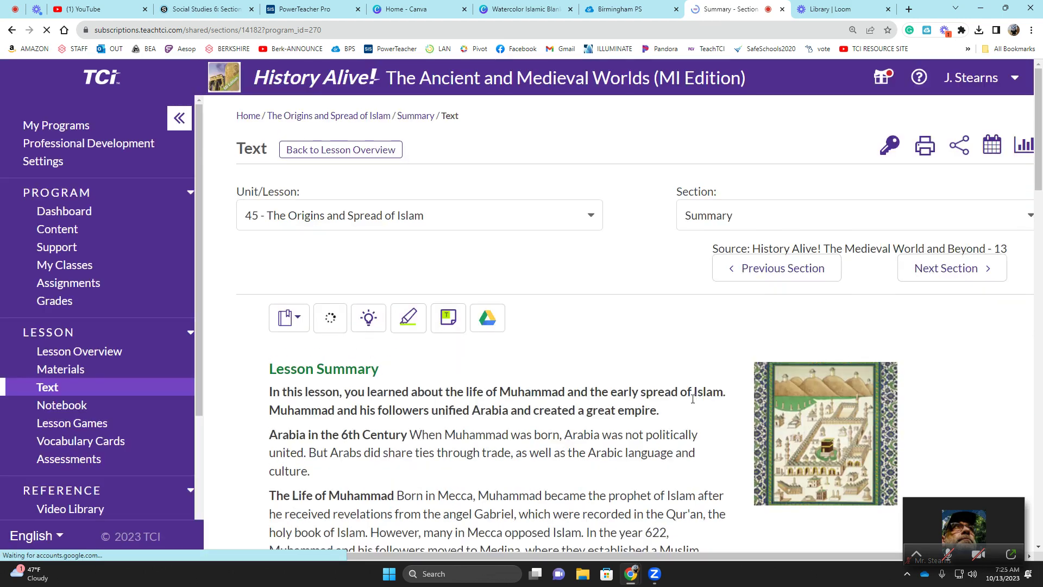
{"action": "scroll", "coordinate": [701, 398], "scroll_direction": "down", "scroll_amount": 6}
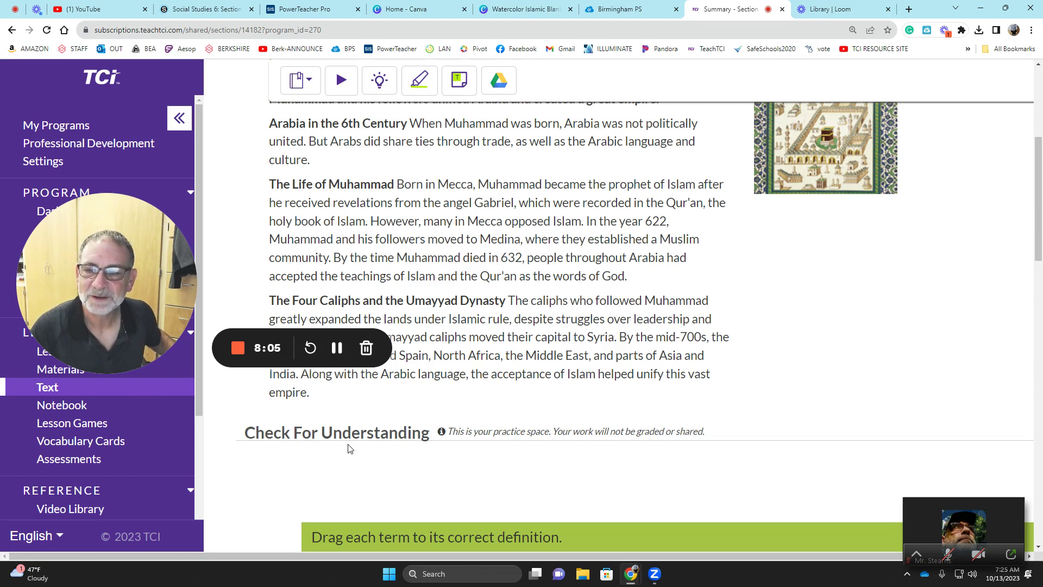
{"action": "scroll", "coordinate": [348, 413], "scroll_direction": "up", "scroll_amount": 5}
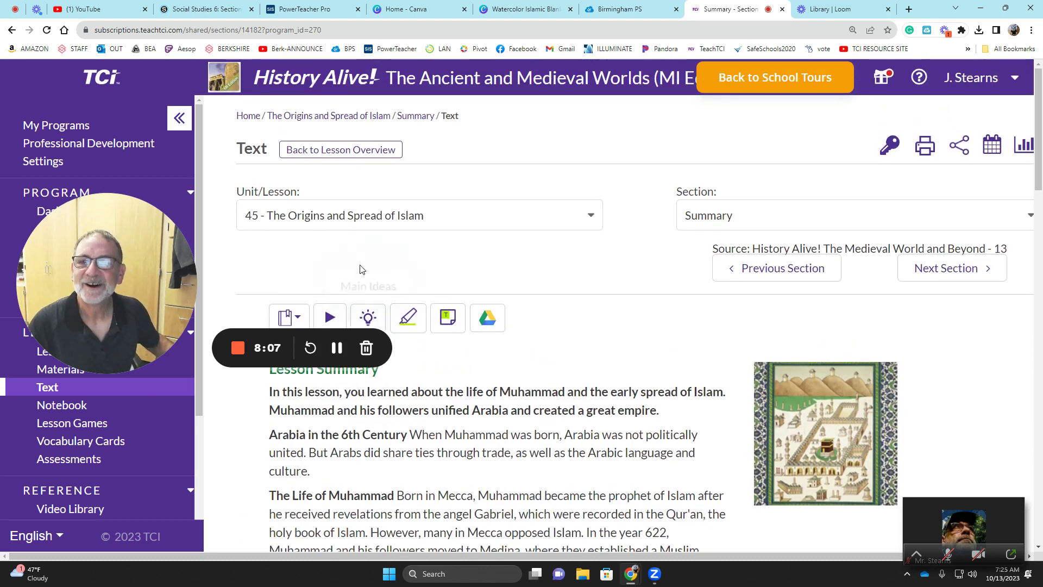
Step: Switch the Unit/Lesson selection to lesson 46, Learning About World Religions: Islam
{"action": "left_click", "coordinate": [280, 215]}
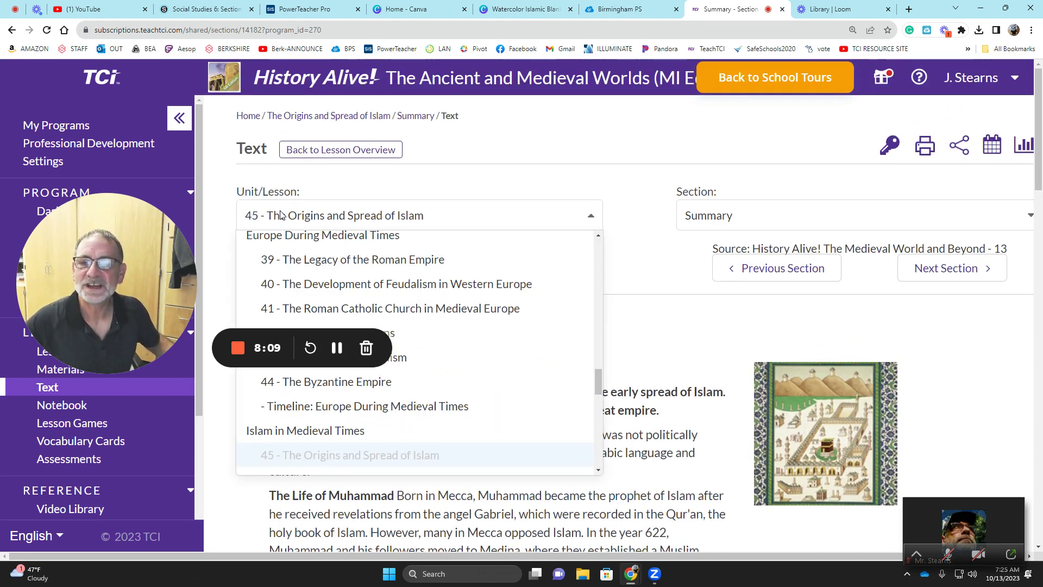
{"action": "left_click", "coordinate": [325, 335]}
{"action": "left_click_drag", "start_coordinate": [168, 308], "coordinate": [157, 235]}
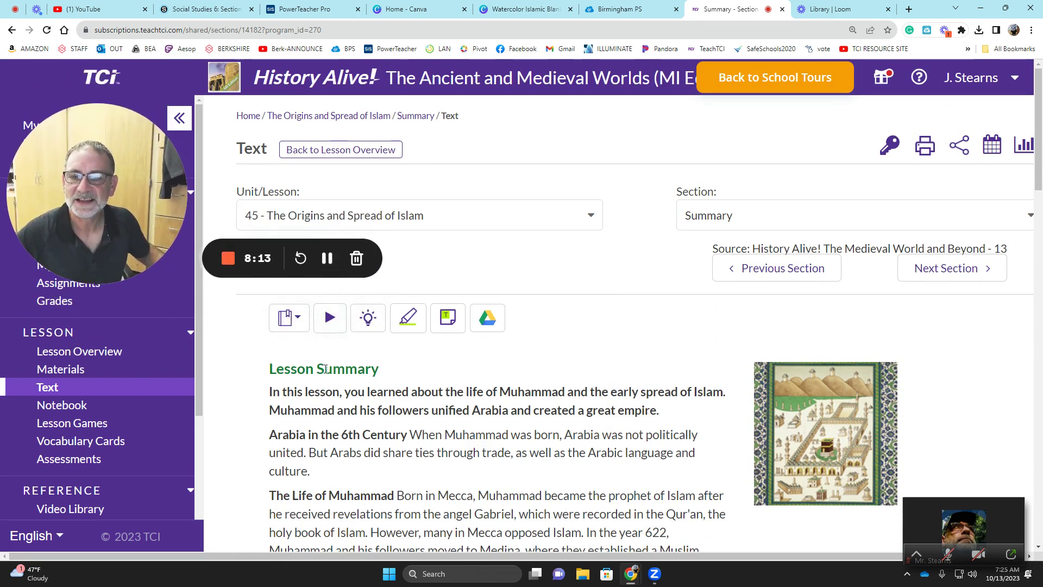
{"action": "left_click", "coordinate": [322, 223]}
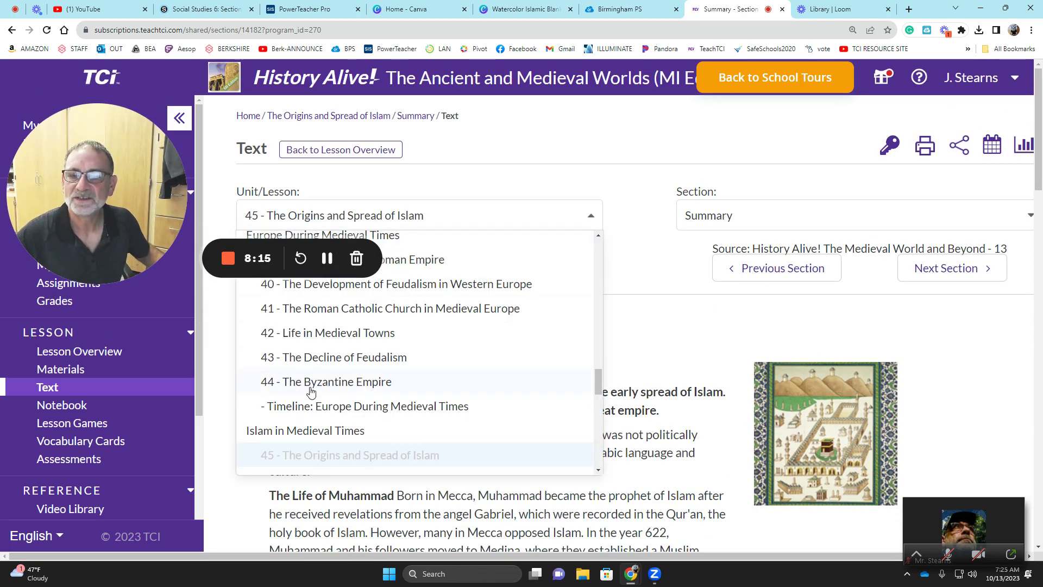
{"action": "scroll", "coordinate": [296, 386], "scroll_direction": "down", "scroll_amount": 3}
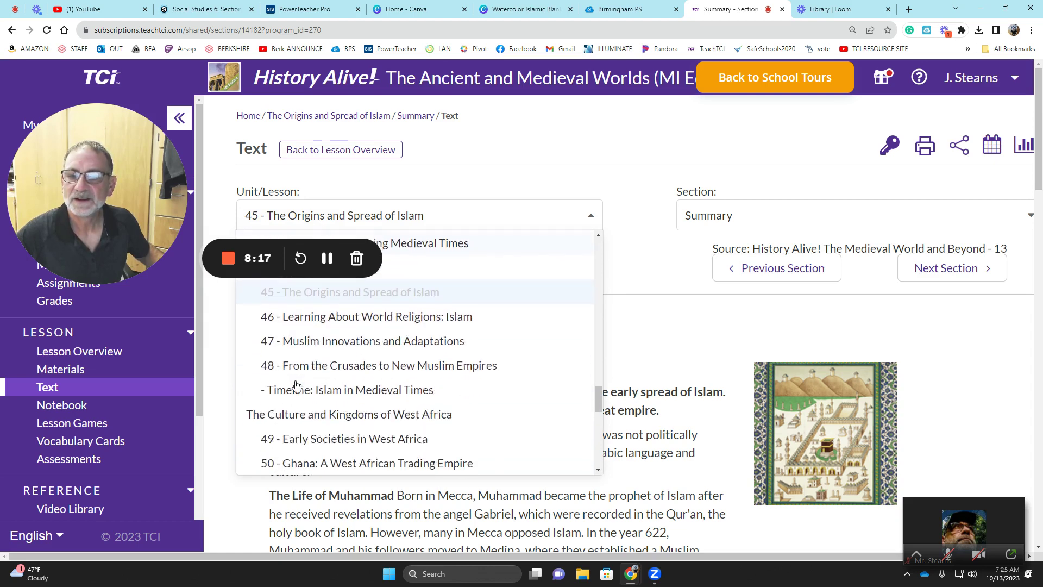
{"action": "left_click", "coordinate": [307, 318]}
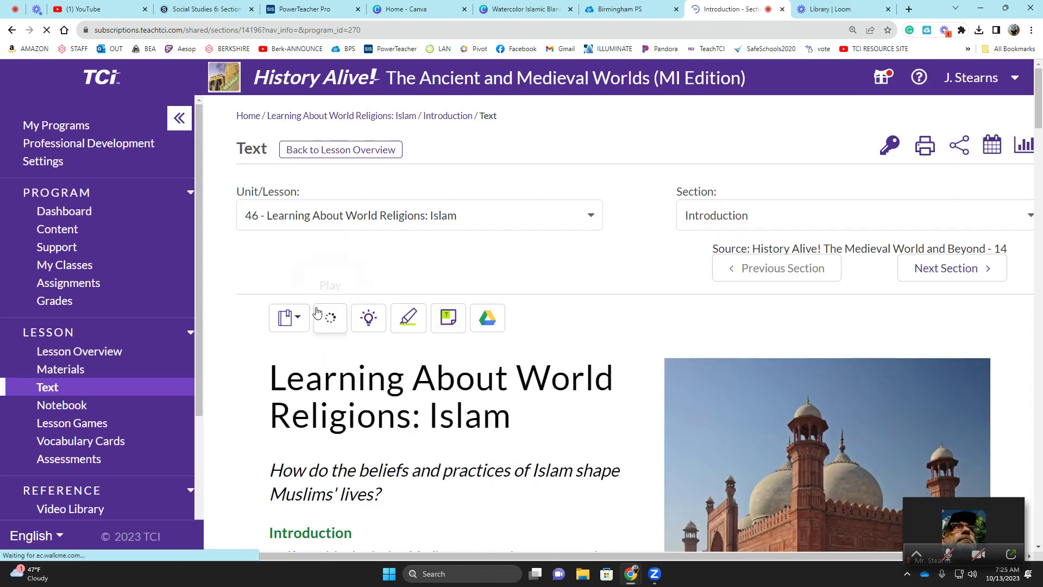
{"action": "scroll", "coordinate": [516, 364], "scroll_direction": "down", "scroll_amount": 3}
{"action": "scroll", "coordinate": [543, 348], "scroll_direction": "up", "scroll_amount": 2}
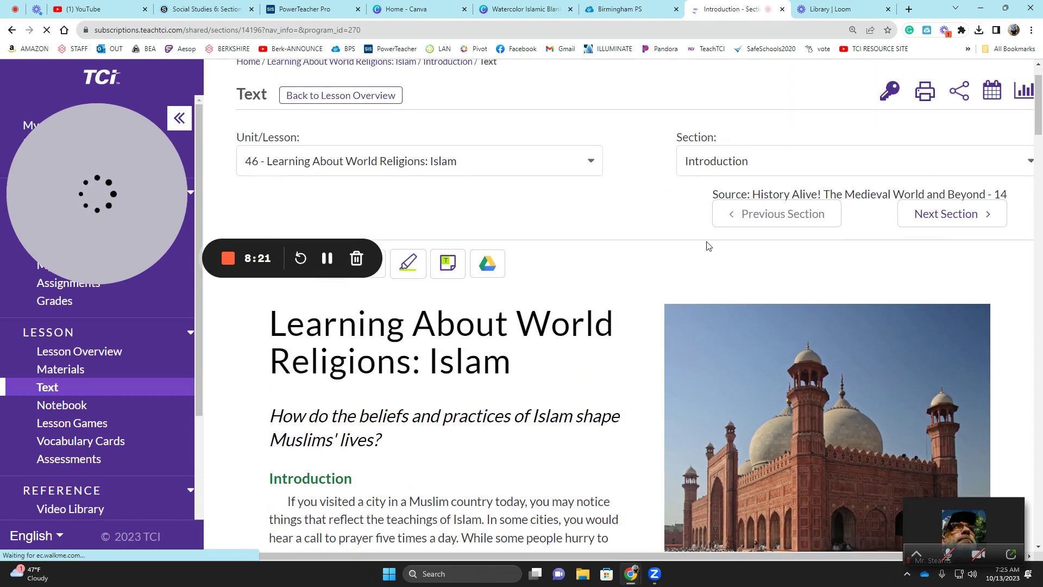
Step: Review lesson 46's section list while staying on the Introduction
{"action": "left_click", "coordinate": [749, 169]}
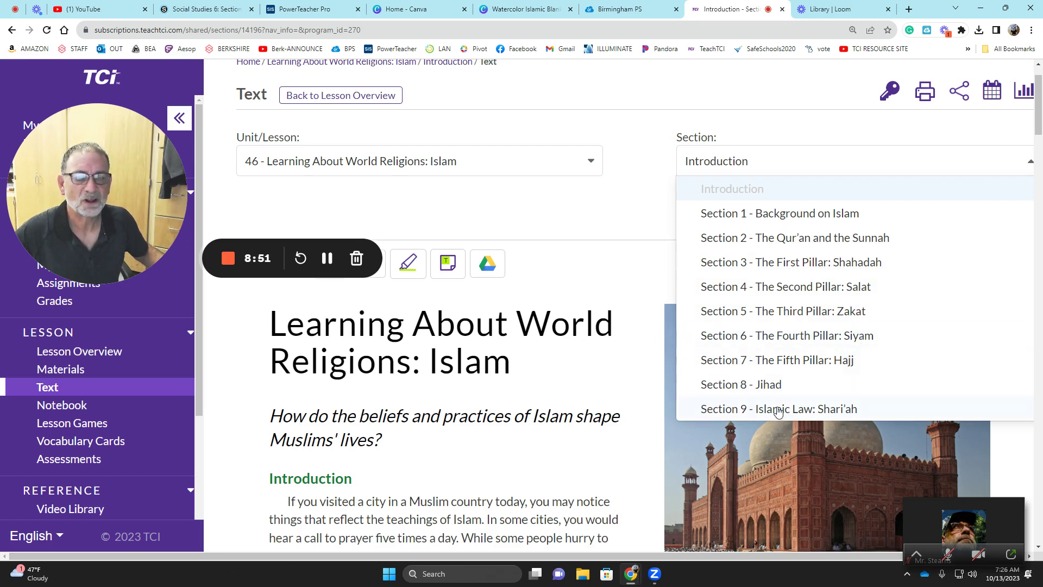
{"action": "scroll", "coordinate": [778, 411], "scroll_direction": "down", "scroll_amount": 1}
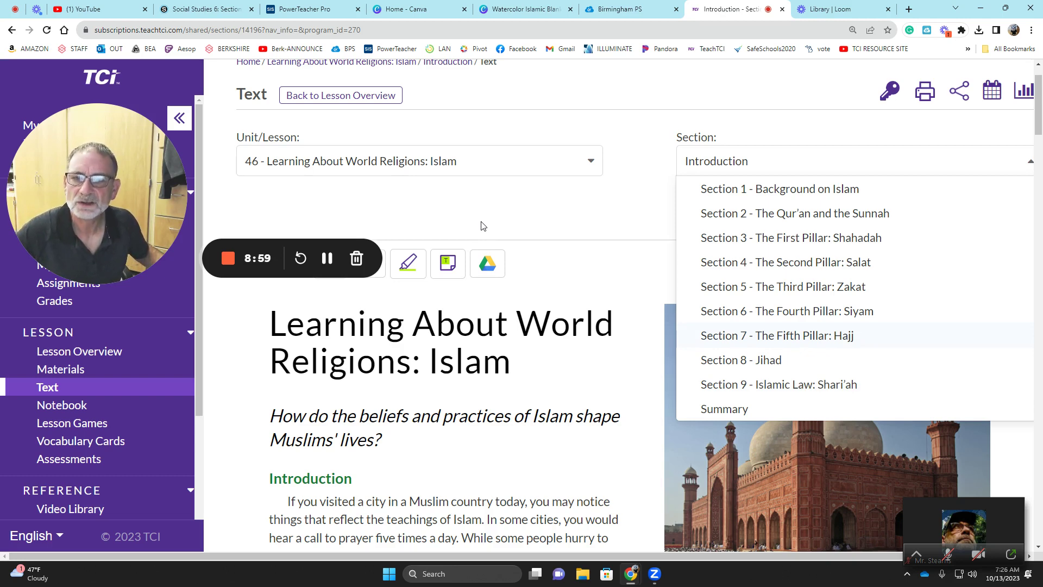
{"action": "left_click", "coordinate": [492, 202]}
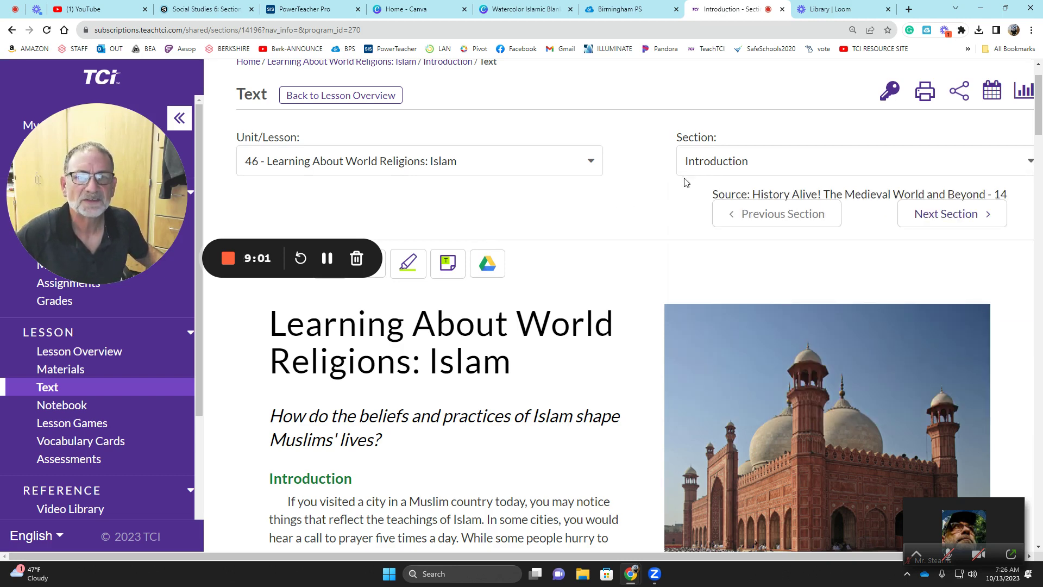
{"action": "left_click", "coordinate": [711, 165]}
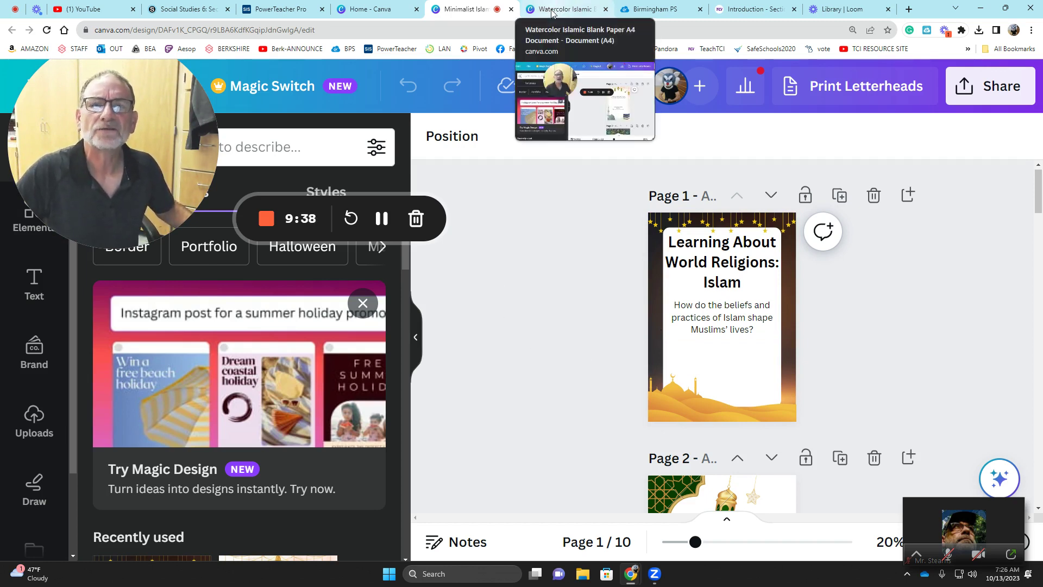
Step: Scroll through the 10-page Islam design, then go to Canva Home's Recent designs
{"action": "scroll", "coordinate": [666, 382], "scroll_direction": "down", "scroll_amount": 4}
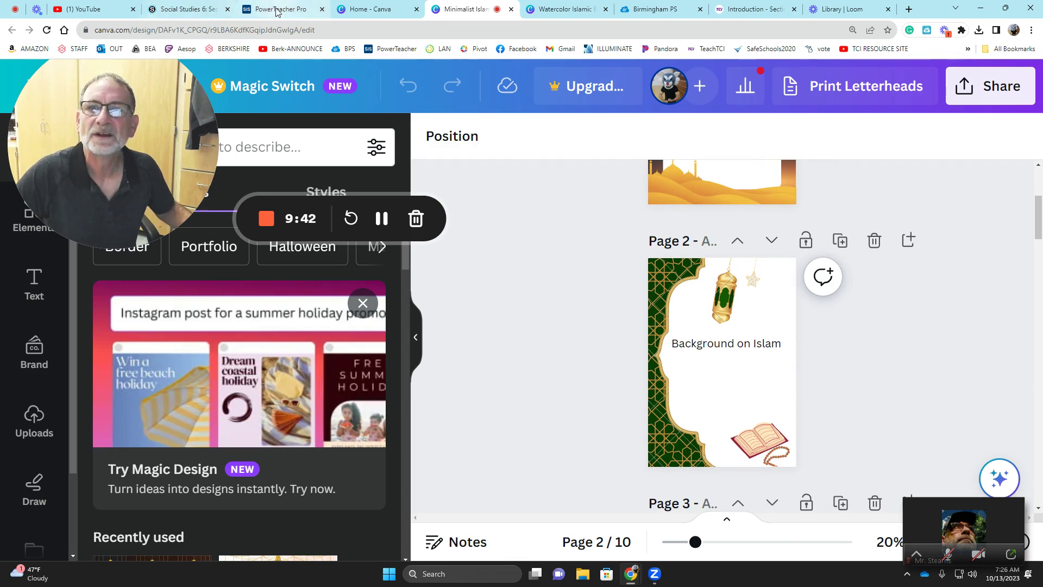
{"action": "scroll", "coordinate": [706, 358], "scroll_direction": "down", "scroll_amount": 3}
{"action": "scroll", "coordinate": [706, 365], "scroll_direction": "down", "scroll_amount": 7}
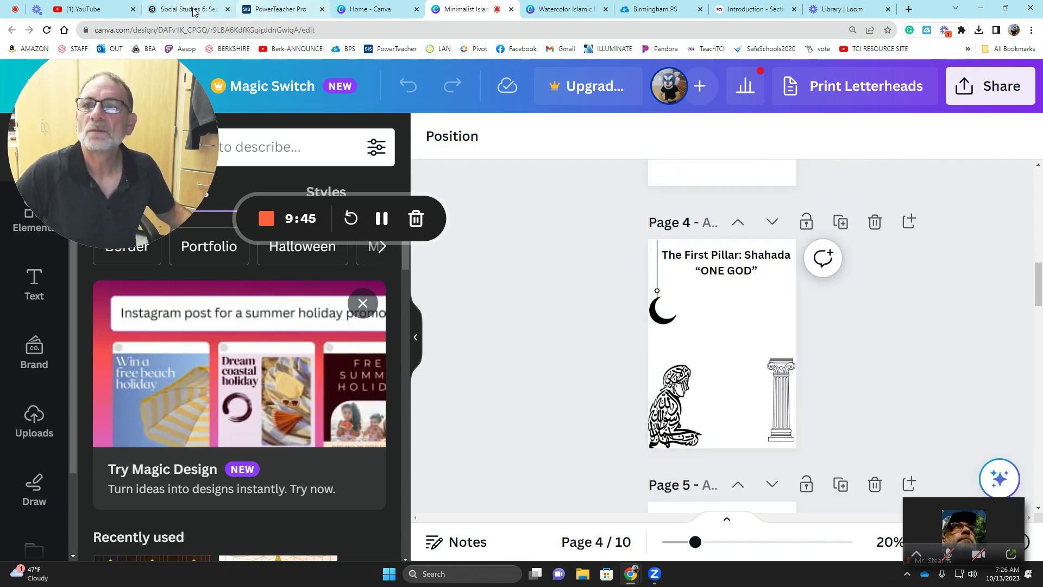
{"action": "left_click", "coordinate": [375, 9]}
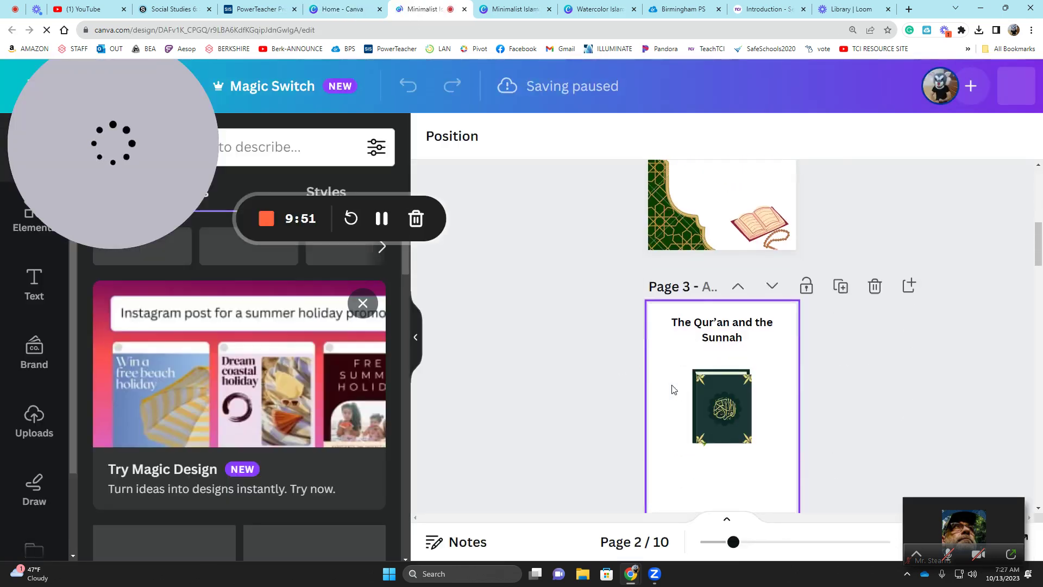
Step: Scroll through pages 3–9 of the Minimalist Islamic design, covering the Five Pillars and Jihad
{"action": "scroll", "coordinate": [698, 343], "scroll_direction": "down", "scroll_amount": 5}
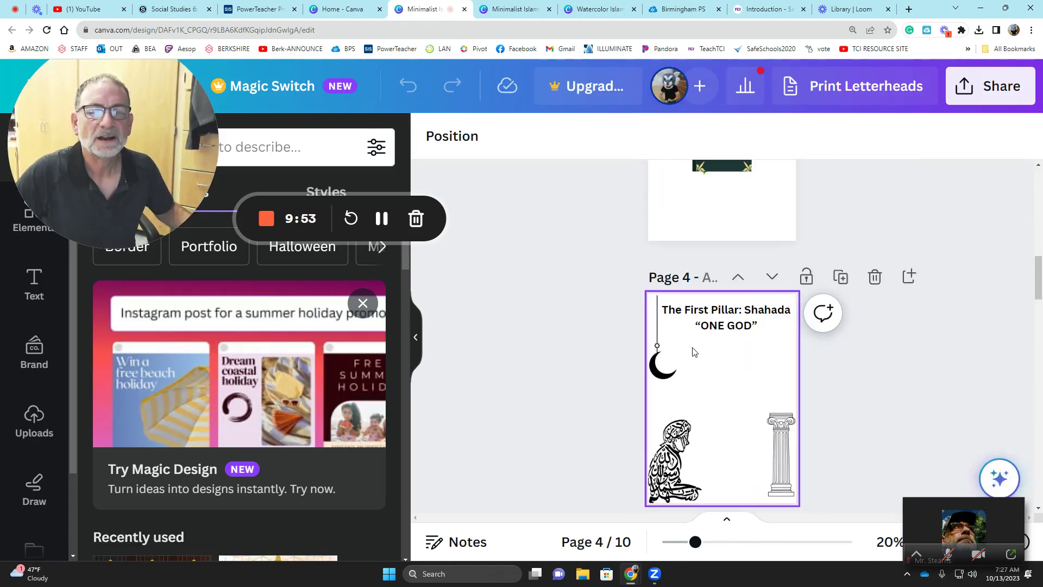
{"action": "scroll", "coordinate": [698, 347], "scroll_direction": "down", "scroll_amount": 5}
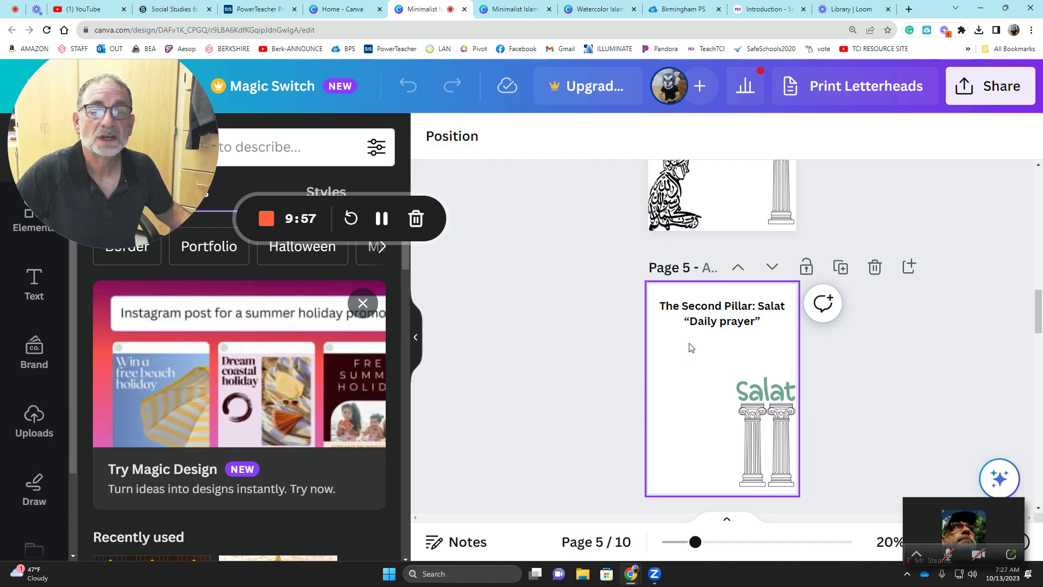
{"action": "scroll", "coordinate": [679, 355], "scroll_direction": "up", "scroll_amount": 3}
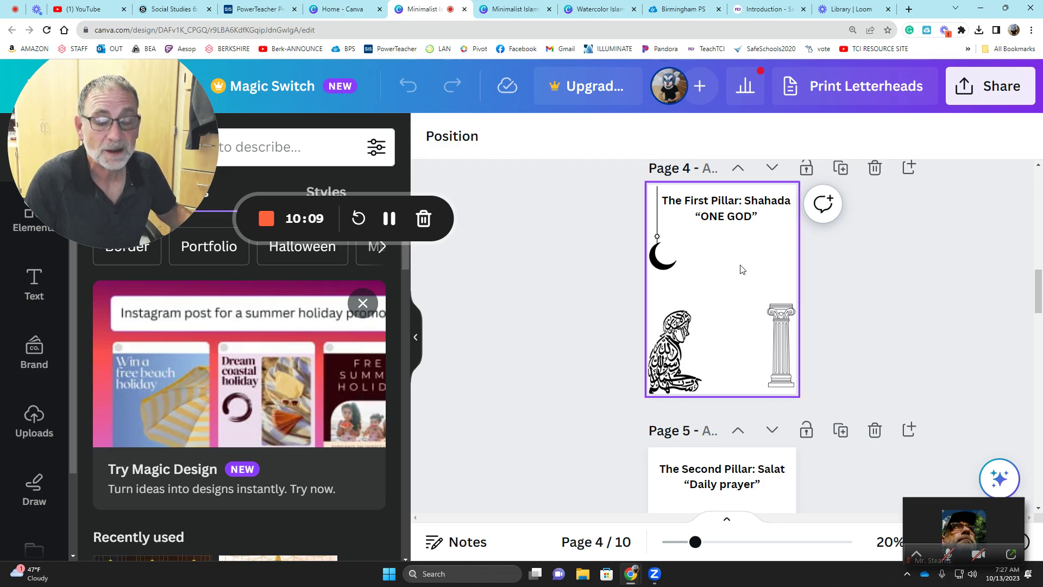
{"action": "scroll", "coordinate": [736, 349], "scroll_direction": "down", "scroll_amount": 3}
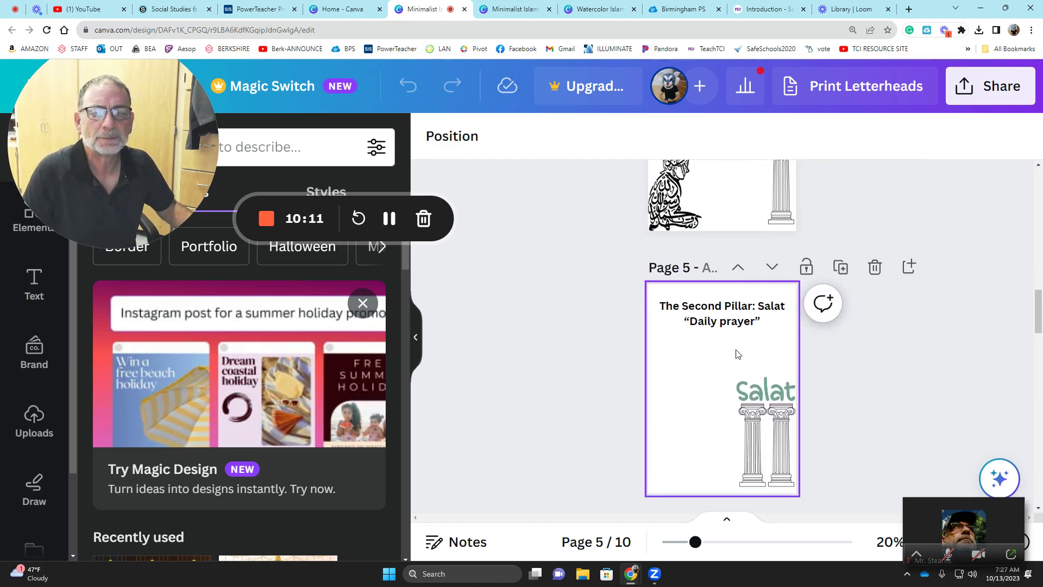
{"action": "scroll", "coordinate": [736, 352], "scroll_direction": "down", "scroll_amount": 2}
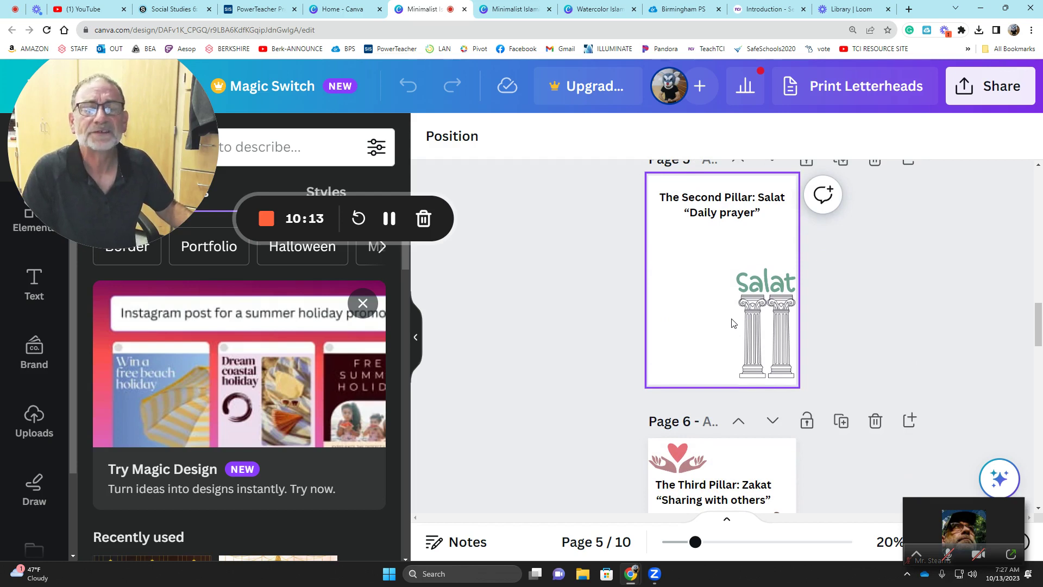
{"action": "scroll", "coordinate": [733, 322], "scroll_direction": "down", "scroll_amount": 1}
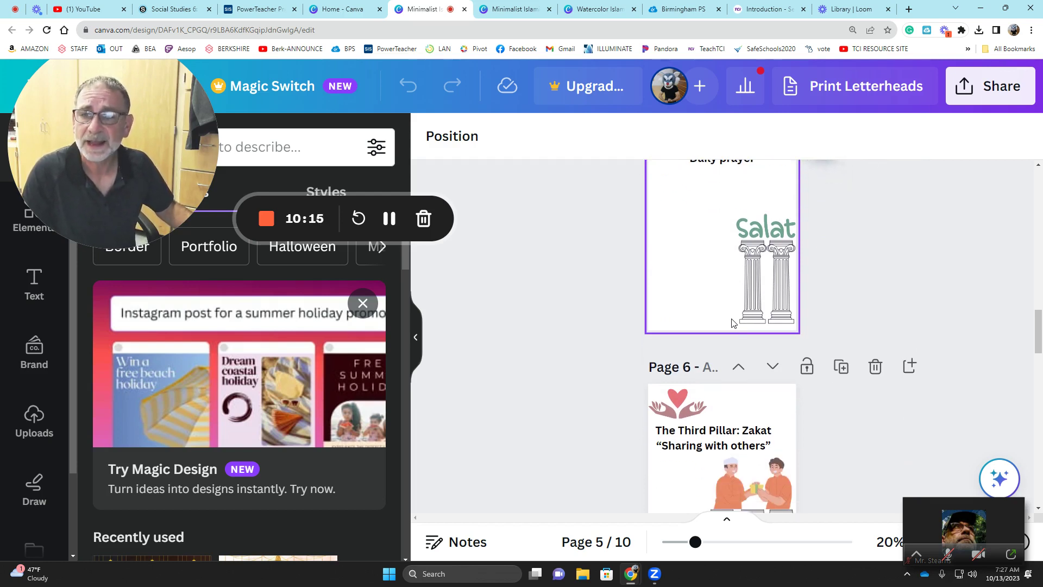
{"action": "scroll", "coordinate": [733, 323], "scroll_direction": "up", "scroll_amount": 1}
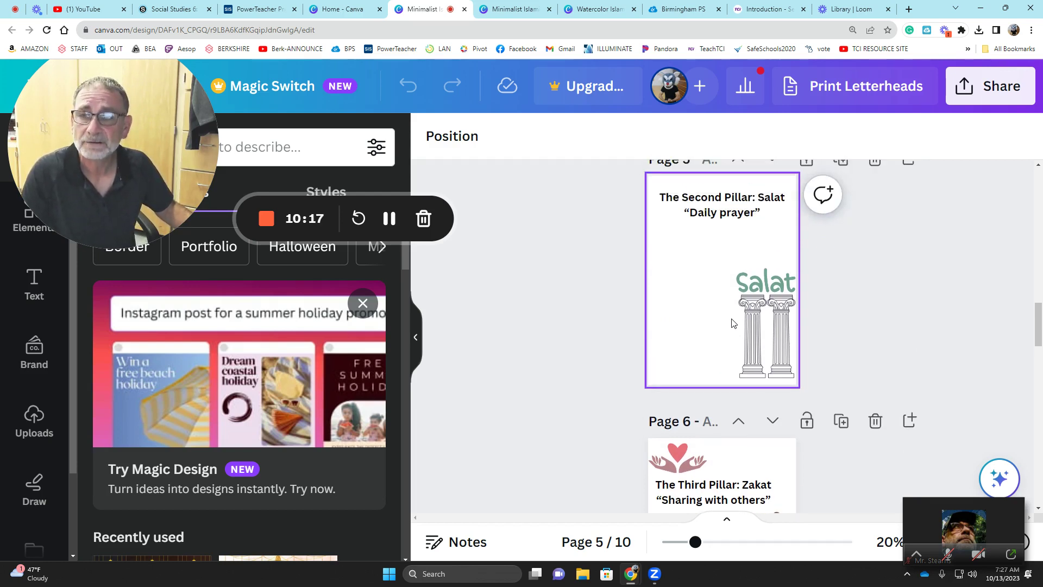
{"action": "scroll", "coordinate": [732, 322], "scroll_direction": "down", "scroll_amount": 6}
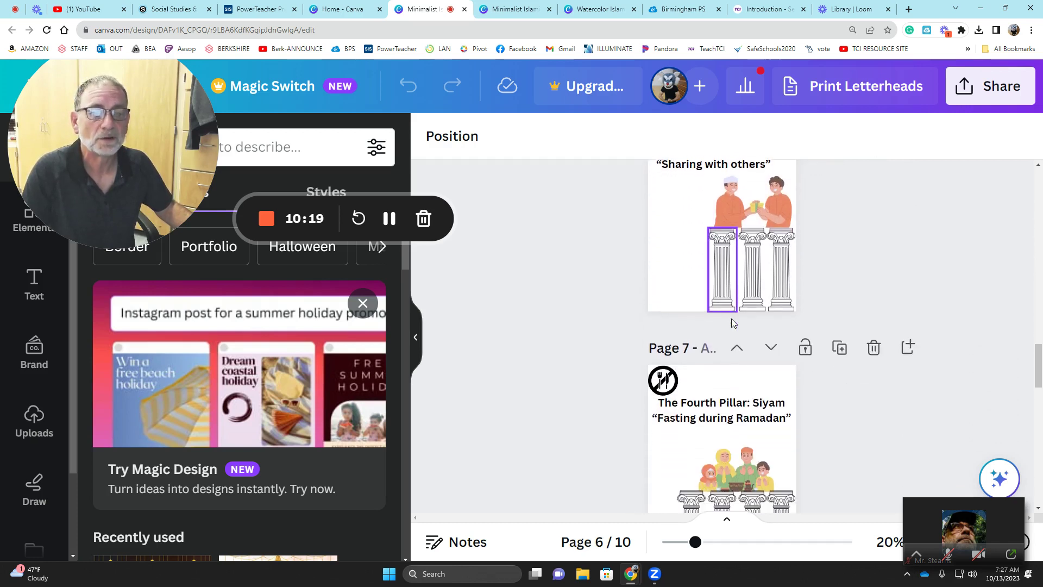
{"action": "scroll", "coordinate": [731, 322], "scroll_direction": "down", "scroll_amount": 2}
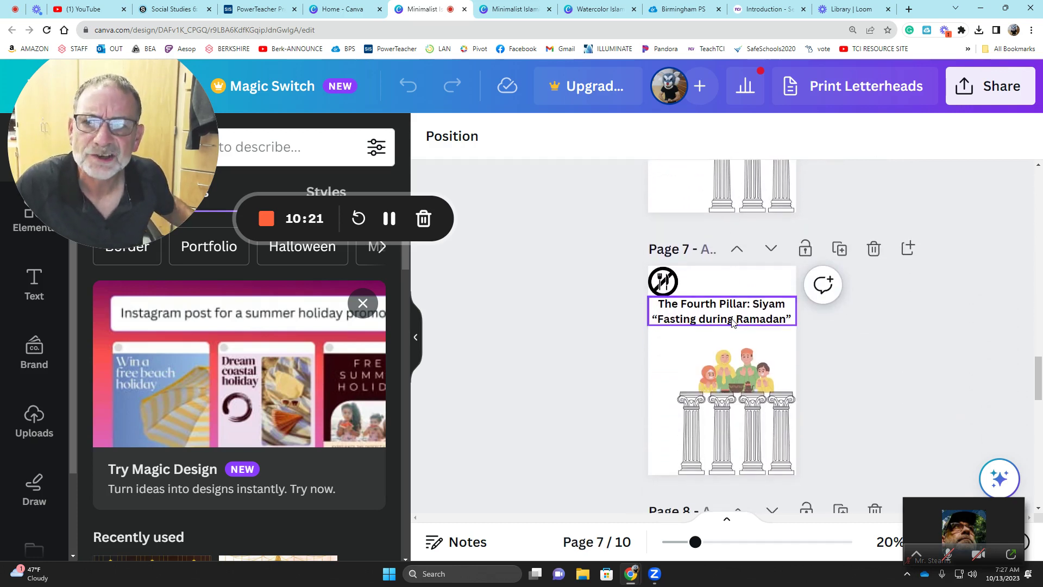
{"action": "scroll", "coordinate": [732, 321], "scroll_direction": "down", "scroll_amount": 6}
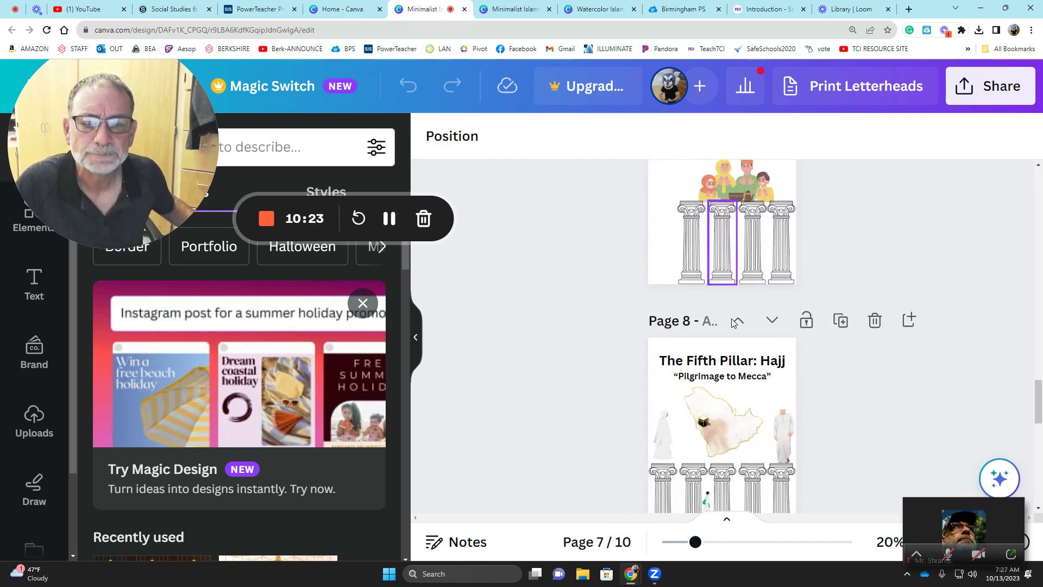
{"action": "scroll", "coordinate": [731, 322], "scroll_direction": "down", "scroll_amount": 6}
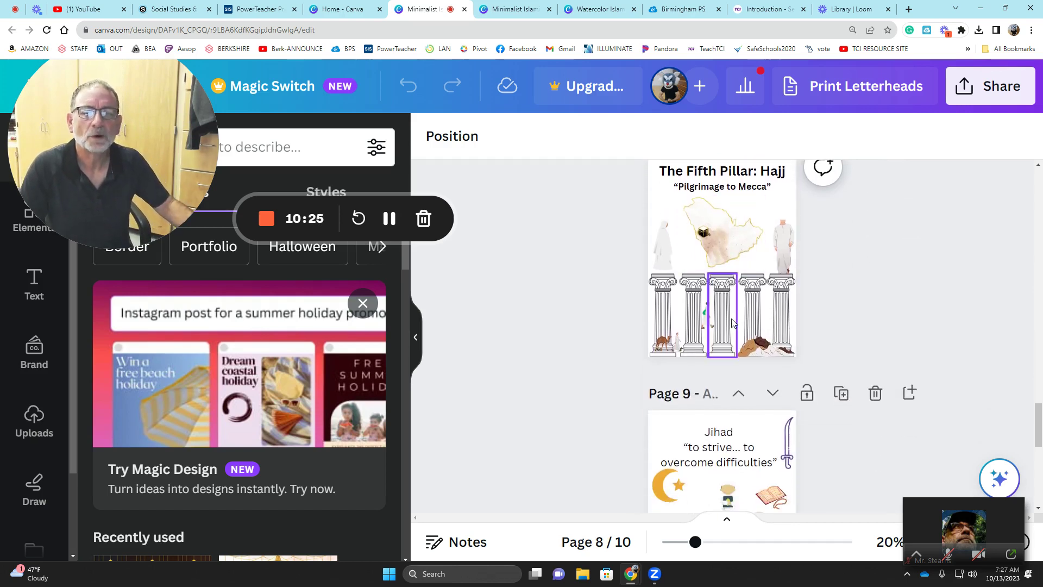
{"action": "scroll", "coordinate": [733, 322], "scroll_direction": "up", "scroll_amount": 10}
{"action": "scroll", "coordinate": [732, 321], "scroll_direction": "up", "scroll_amount": 3}
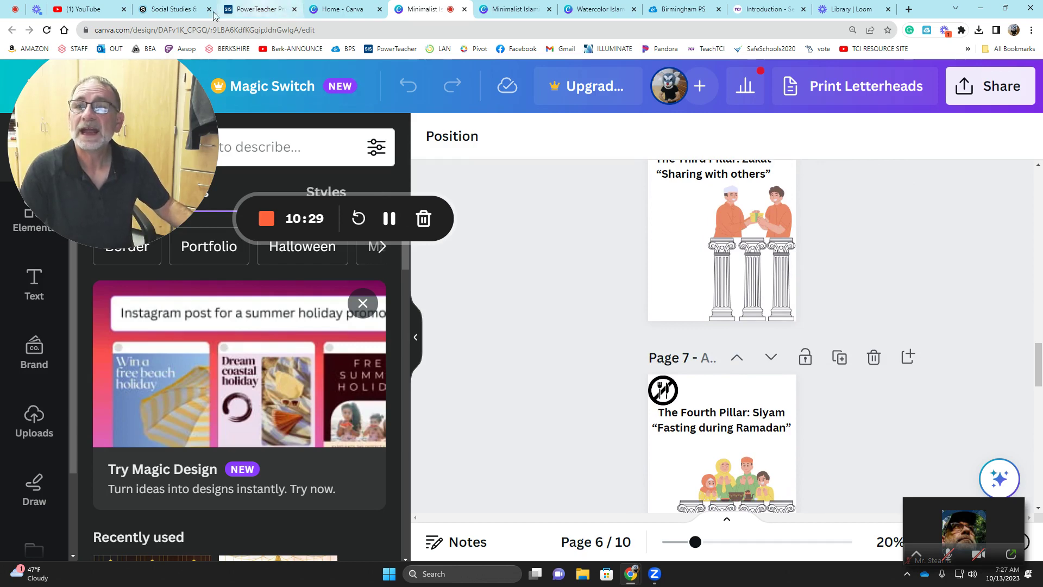
Step: Back in lesson 46's text, select the essential question on how Islam shapes Muslims' lives
{"action": "left_click", "coordinate": [170, 9]}
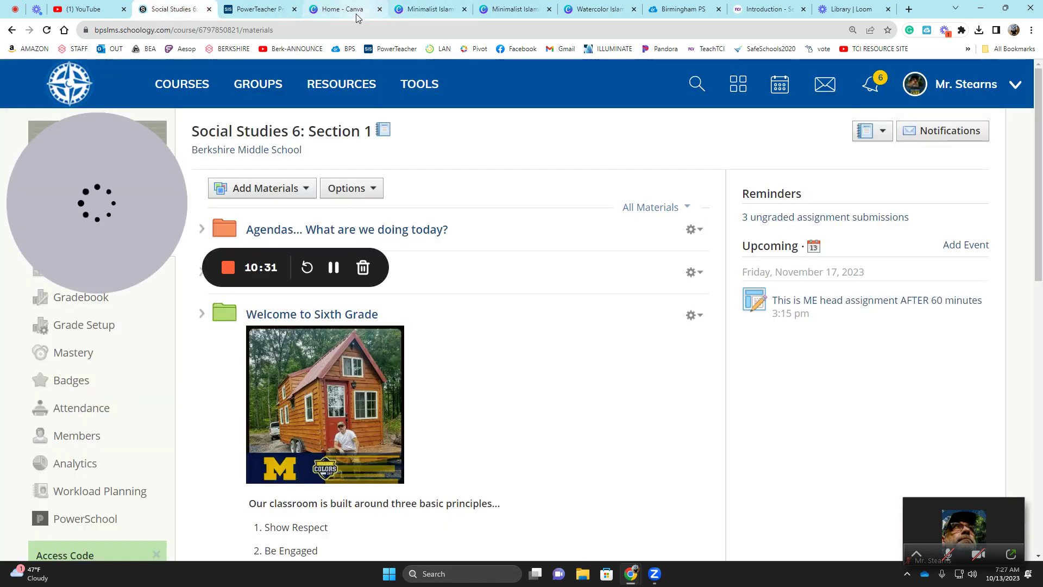
{"action": "left_click", "coordinate": [763, 9]}
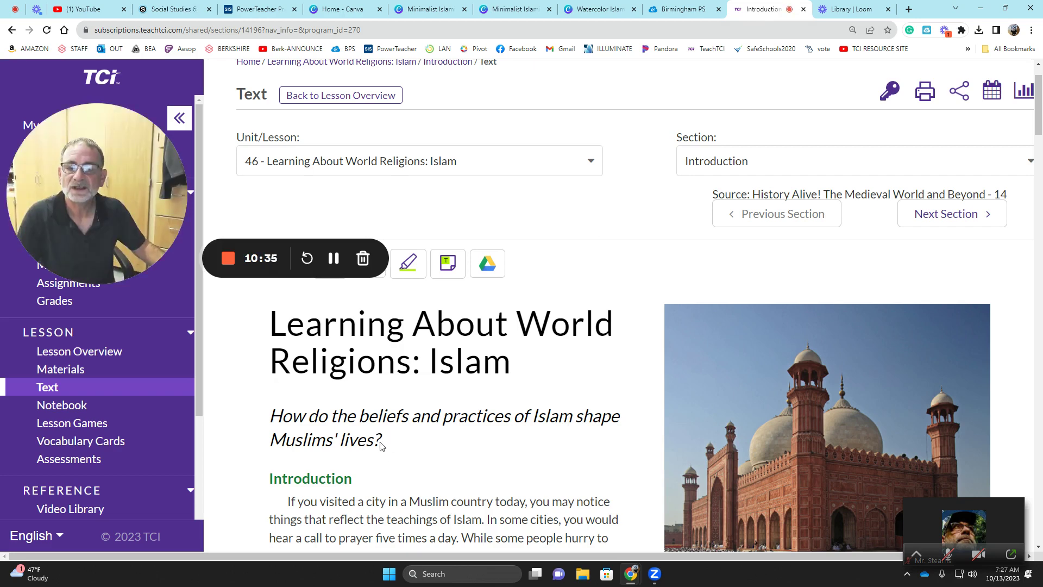
{"action": "mouse_move", "coordinate": [382, 441]}
{"action": "left_mouse_down"}
{"action": "mouse_move", "coordinate": [262, 433]}
{"action": "mouse_move", "coordinate": [276, 409]}
{"action": "left_mouse_up"}
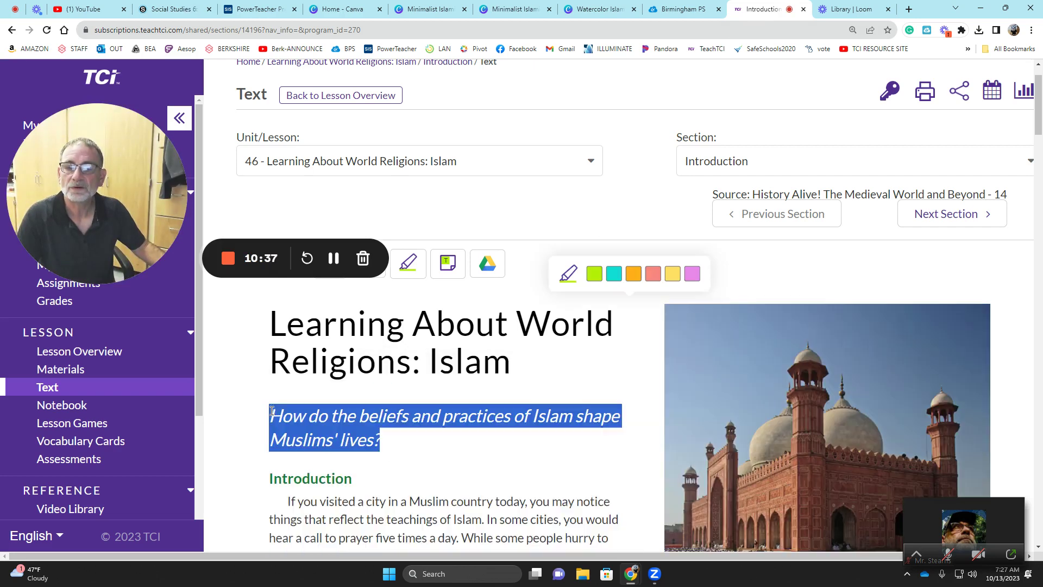